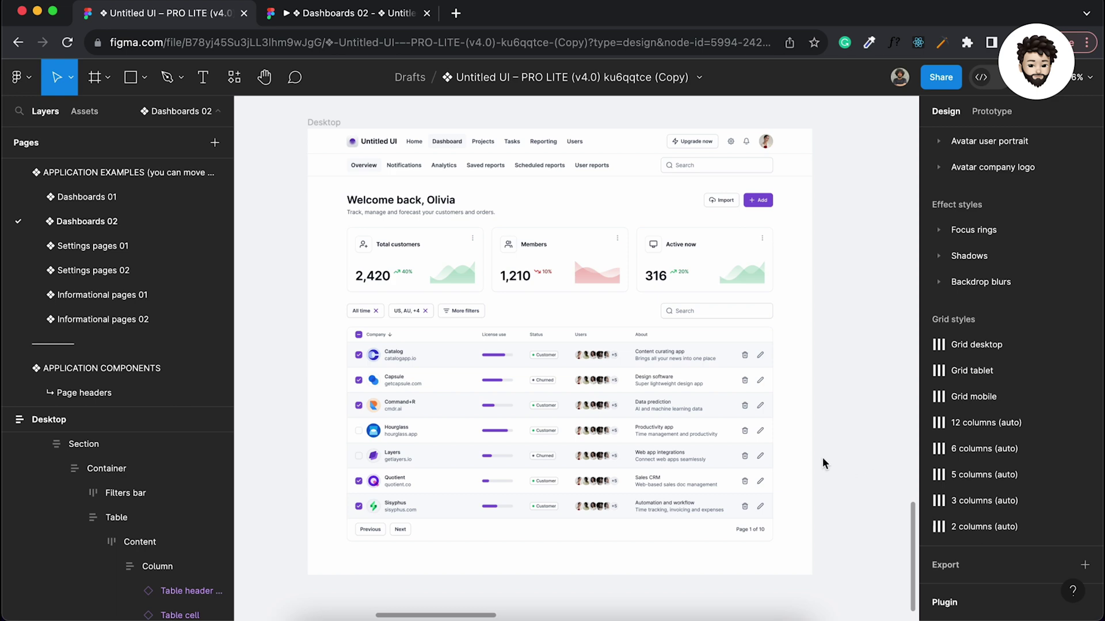
Step: Remove the fills from the Catalog, Command+R, Layers and Sisyphus cells and the Company header
scroll(630, 426, "up", 5)
scroll(630, 426, "down", 3)
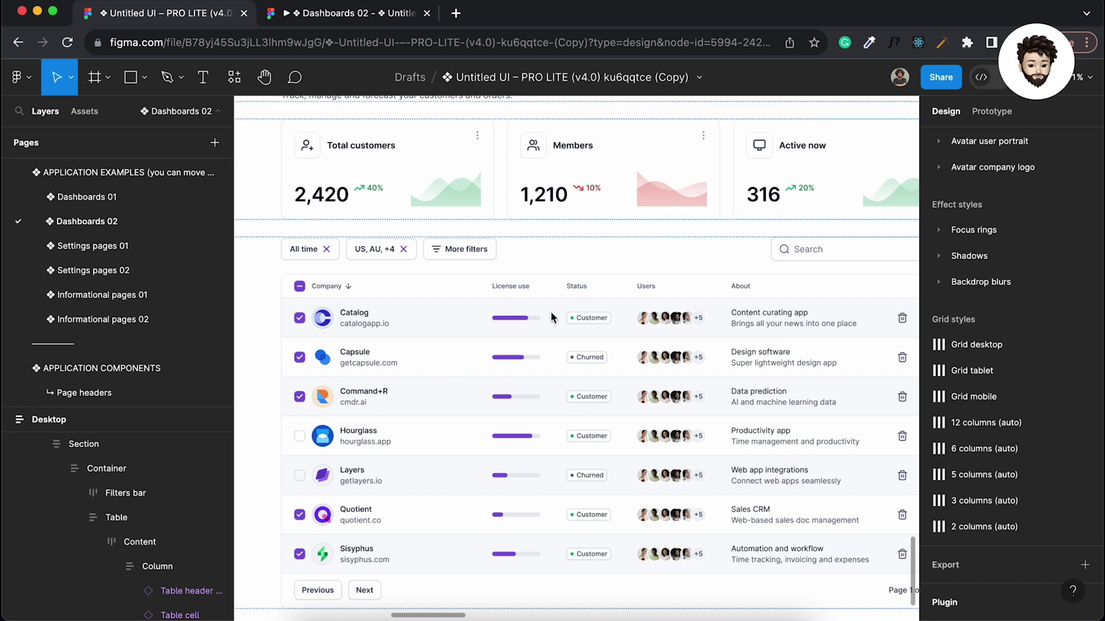
scroll(551, 316, "right", 2)
scroll(551, 316, "down", 1)
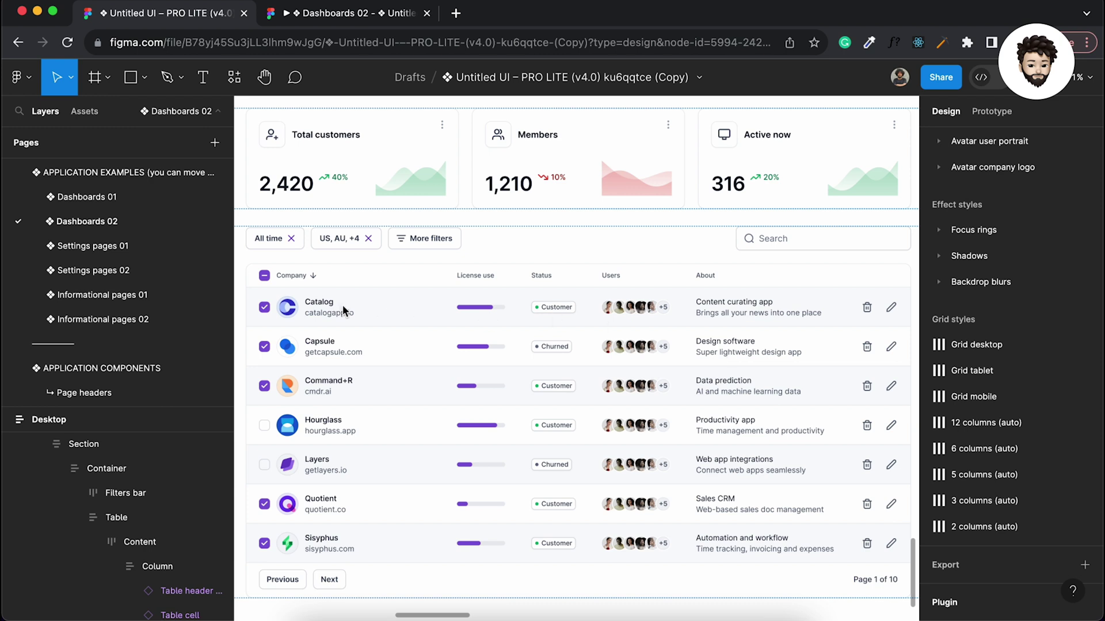
left_click(385, 310)
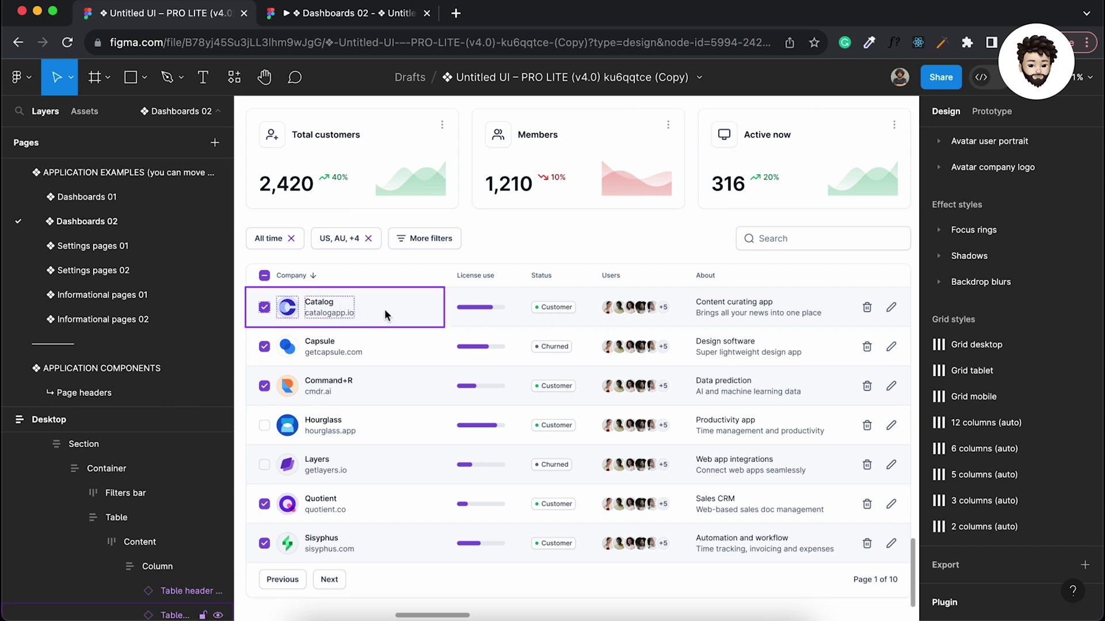
left_click(406, 392, "shift")
left_click(394, 483, "shift")
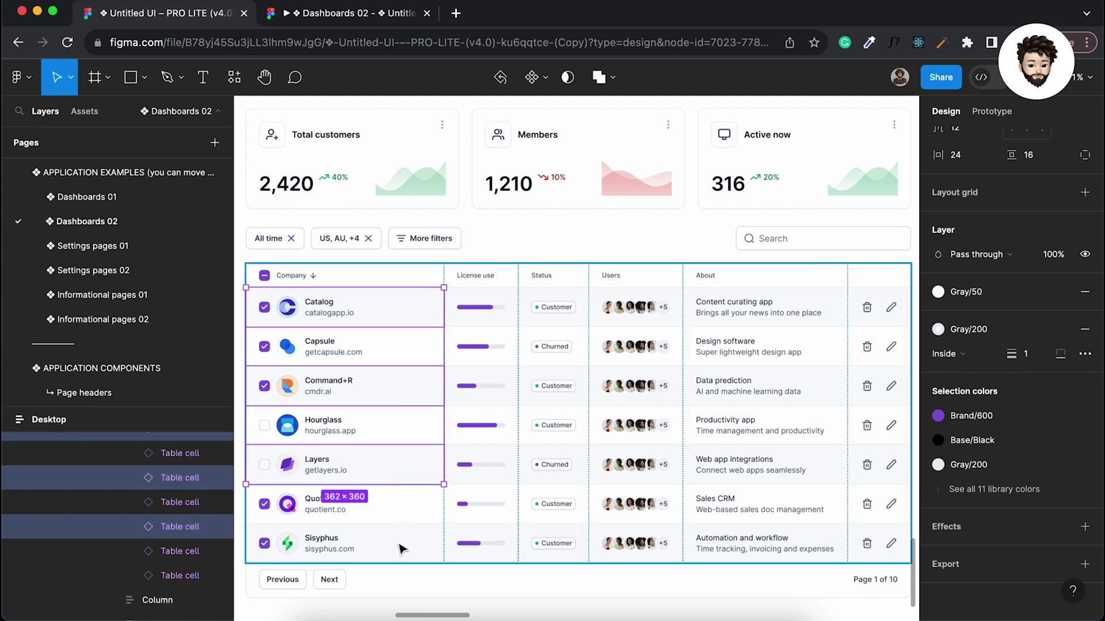
left_click(401, 552, "shift")
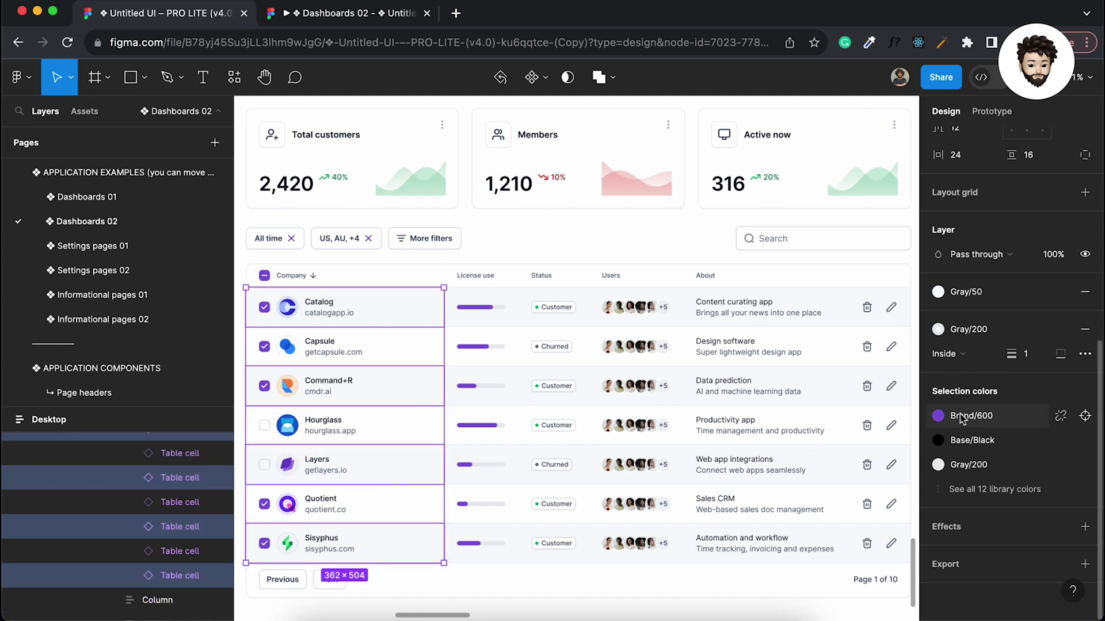
left_click(1079, 292)
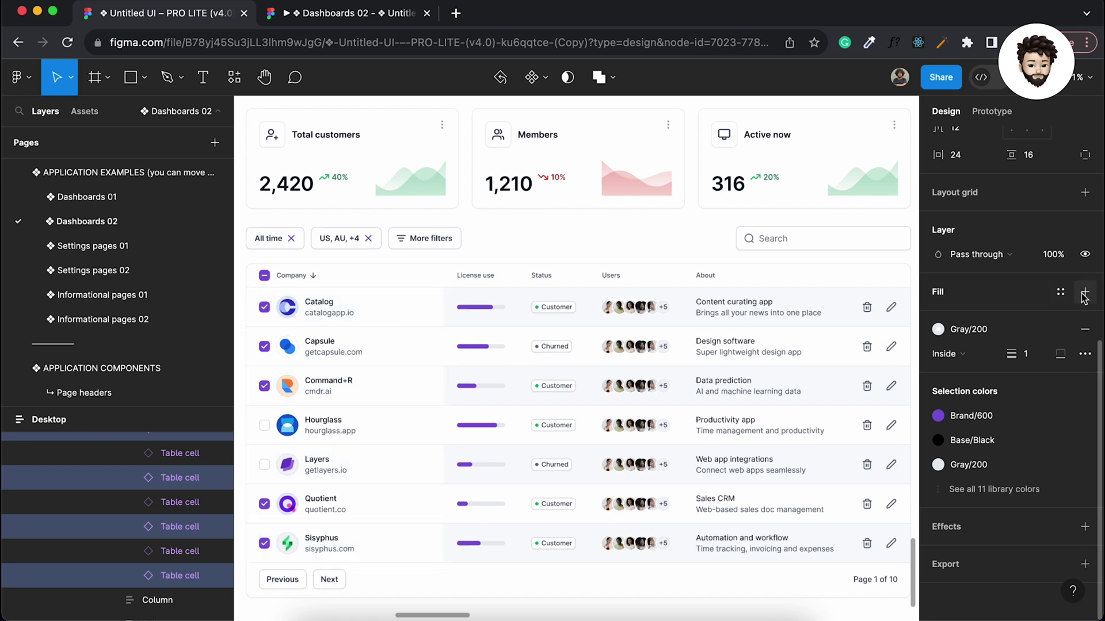
left_click(325, 276)
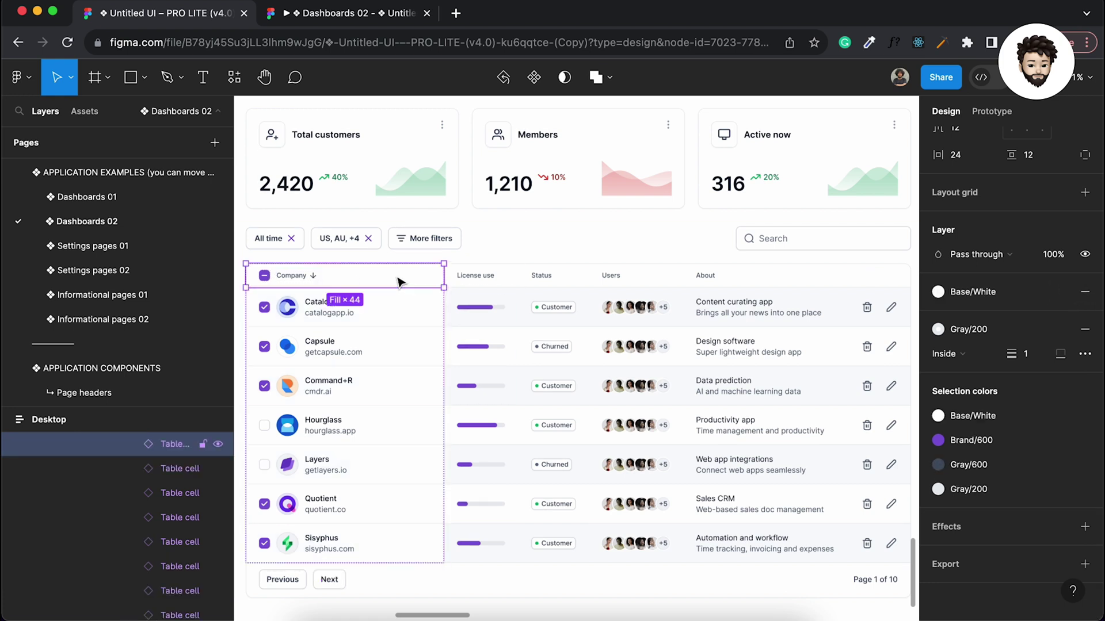
left_click(1086, 293)
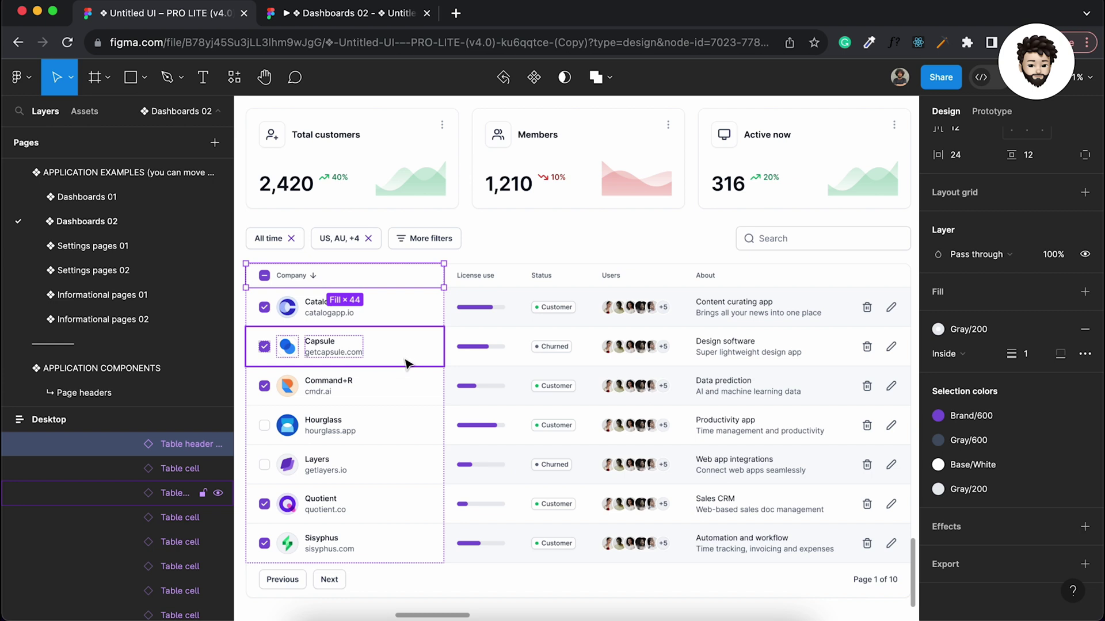
Step: Give the Company column a Gray/200 border on its right side only
key("shift+Return")
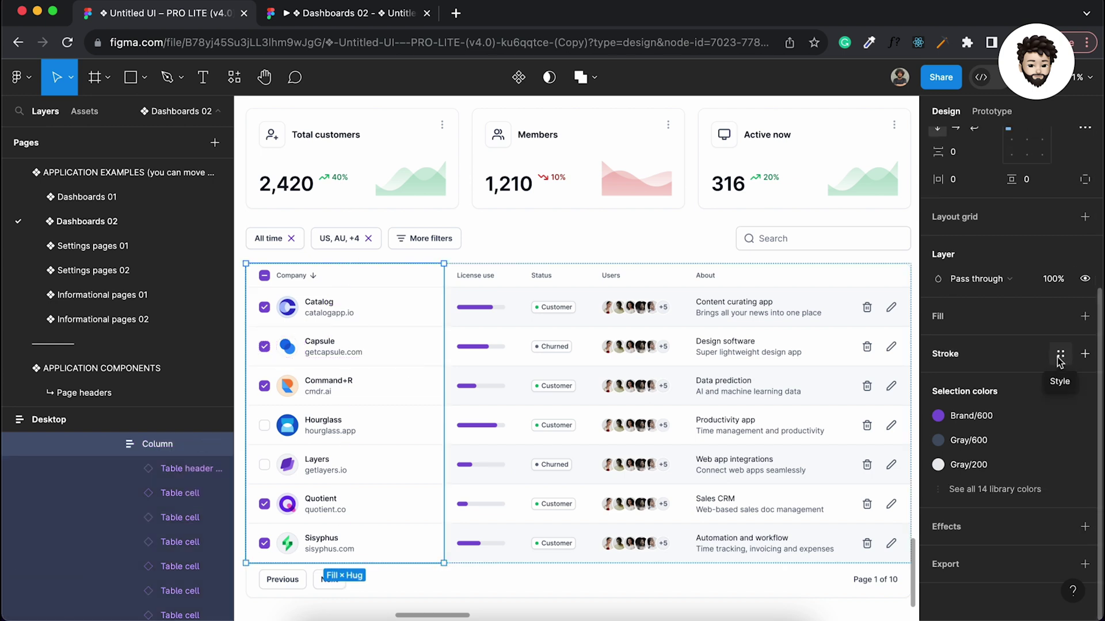
left_click(1060, 354)
scroll(860, 495, "down", 2)
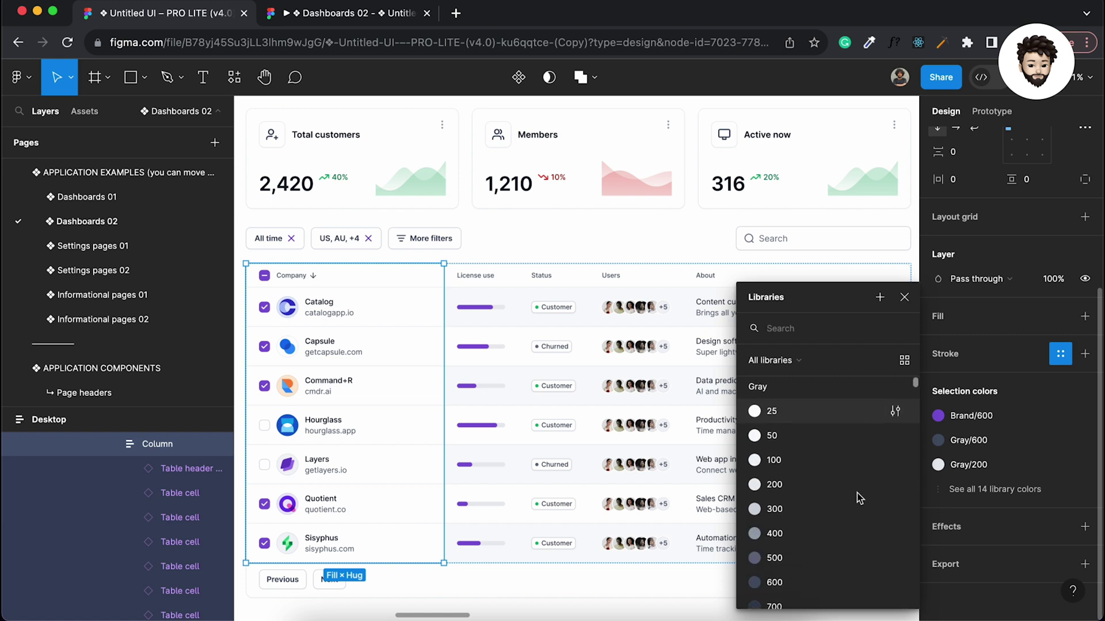
left_click(832, 485)
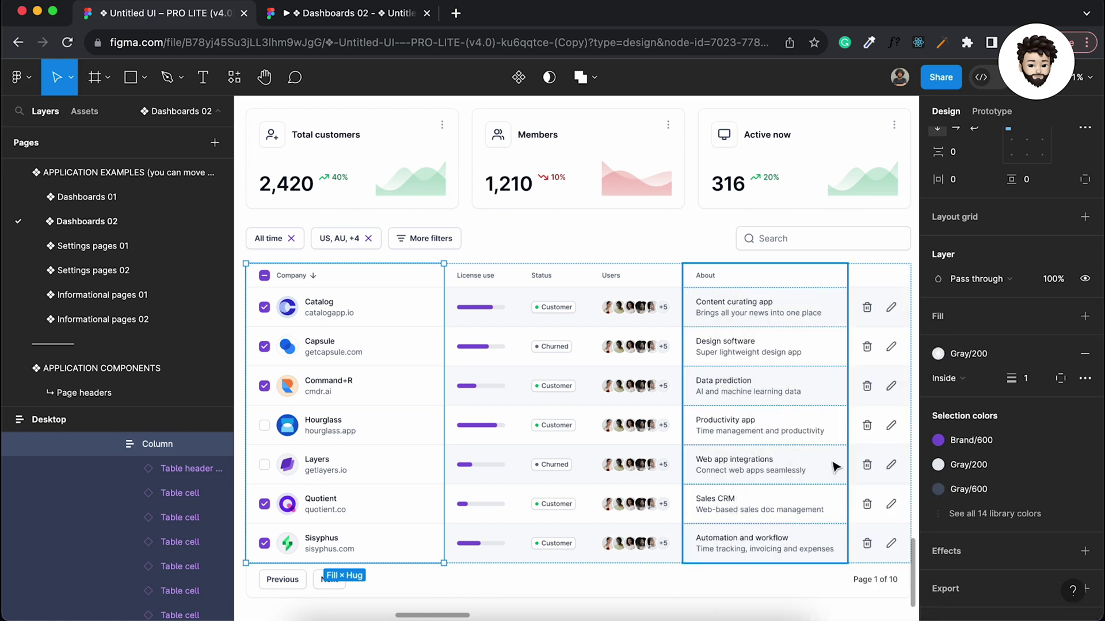
left_click(1061, 380)
left_click(1061, 482)
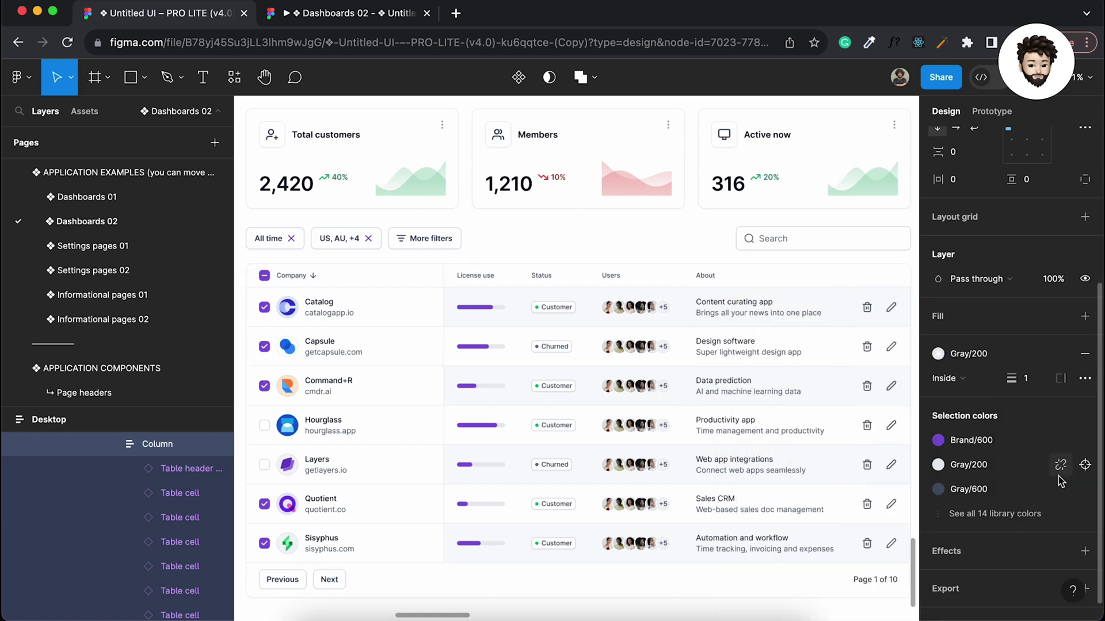
Step: Select the first row's cell in the actions column
scroll(477, 309, "up", 5)
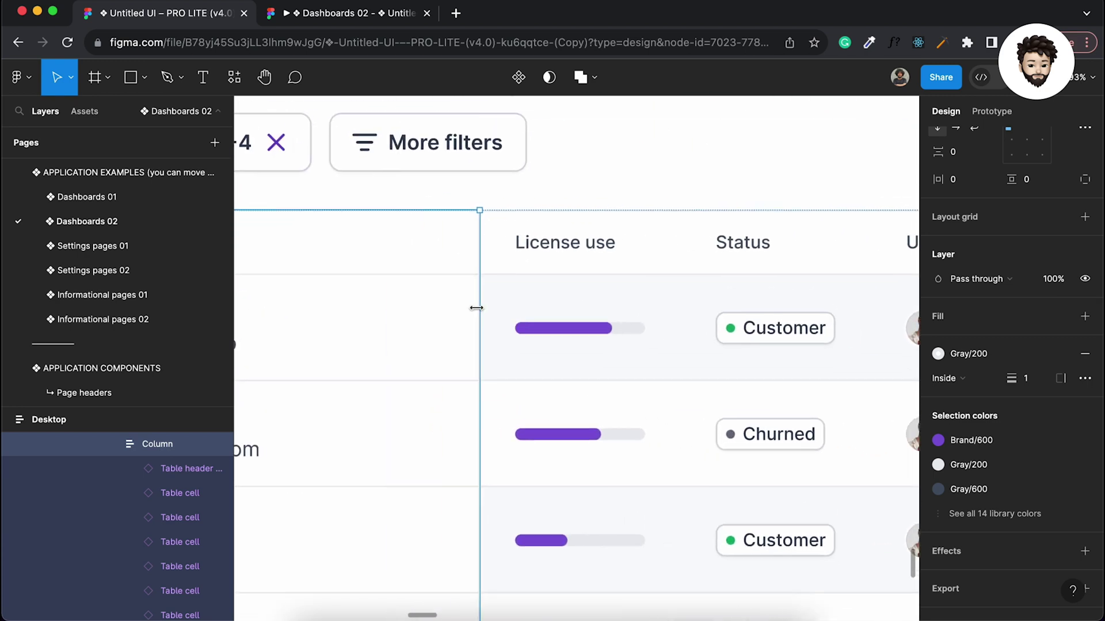
scroll(477, 309, "left", 1)
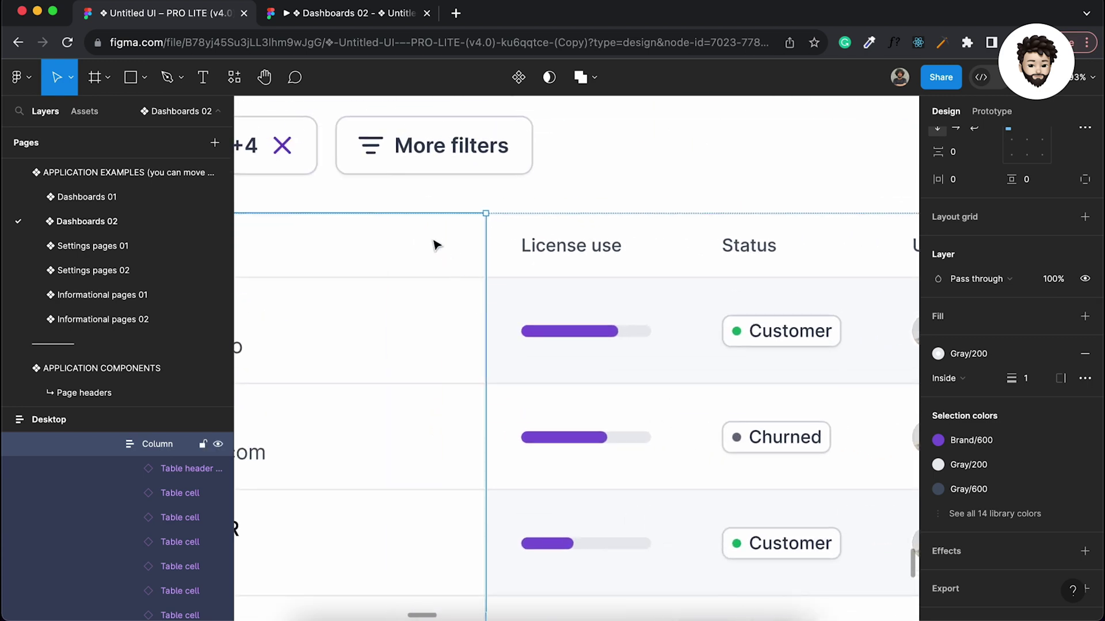
left_click(530, 193)
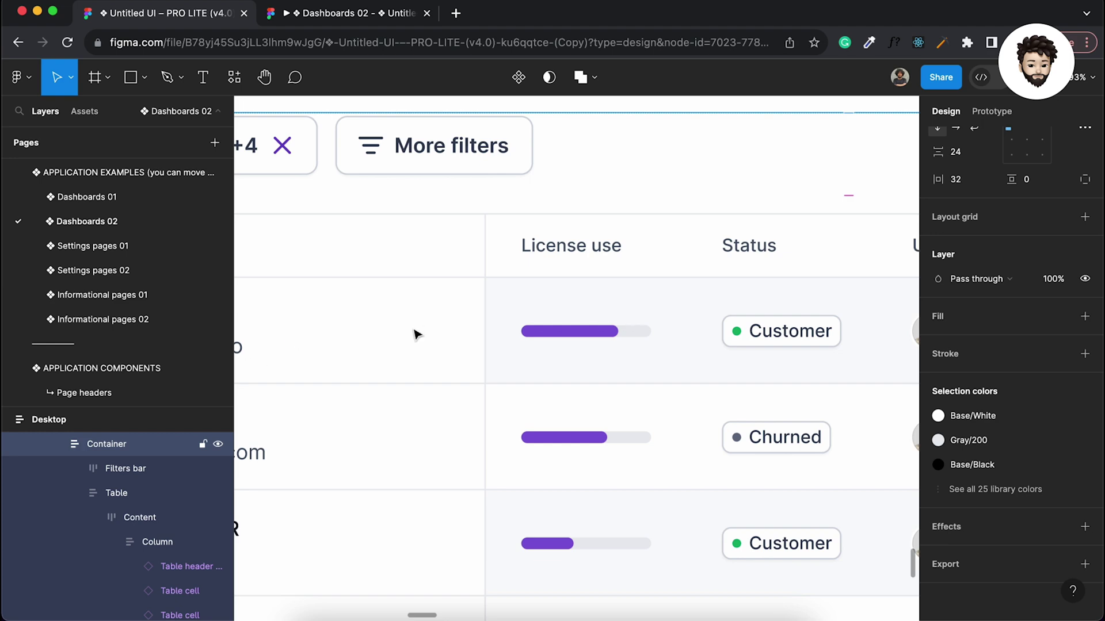
scroll(477, 360, "down", 5)
scroll(476, 360, "down", 5)
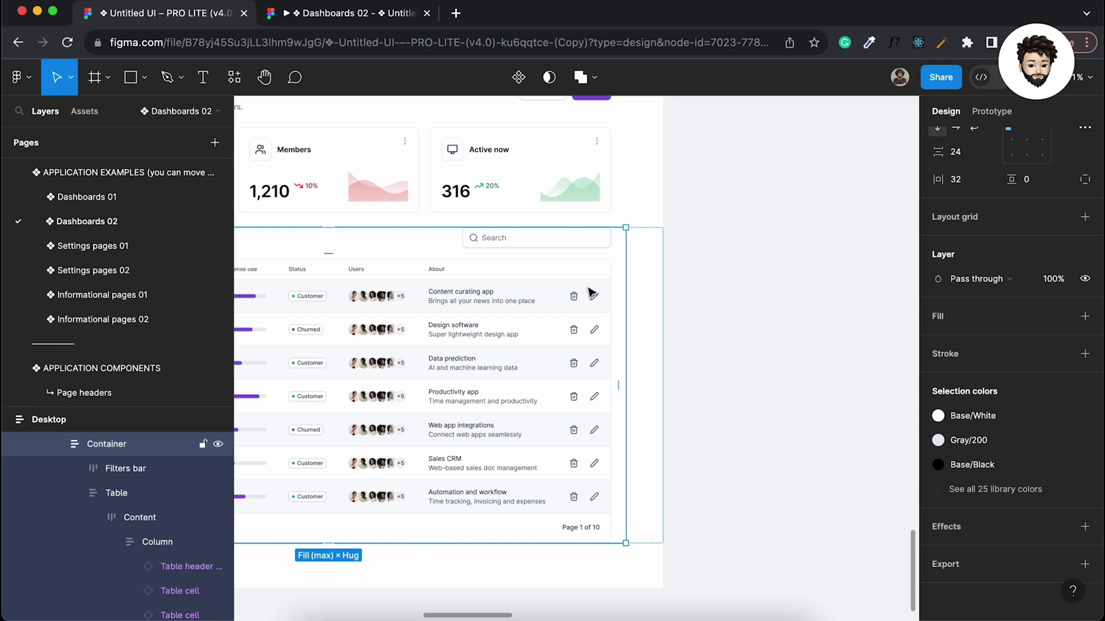
left_click(592, 294)
Step: Remove the gray fills from the action cells and the white fill from the action header
left_click(593, 361, "shift")
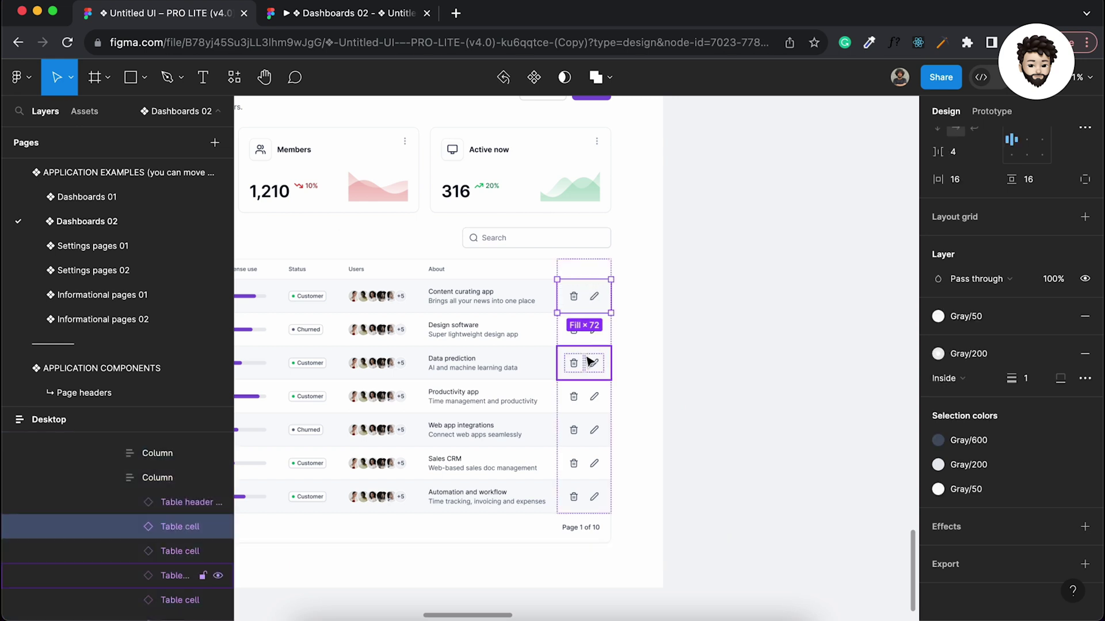
left_click(586, 429, "shift")
left_click(588, 498, "shift")
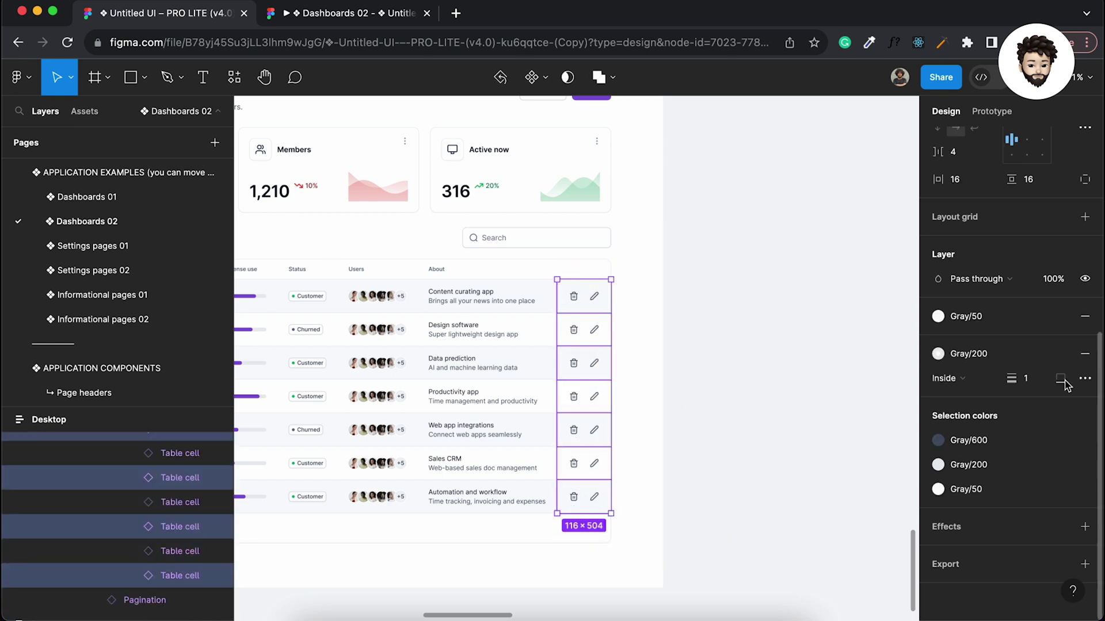
left_click(1085, 316)
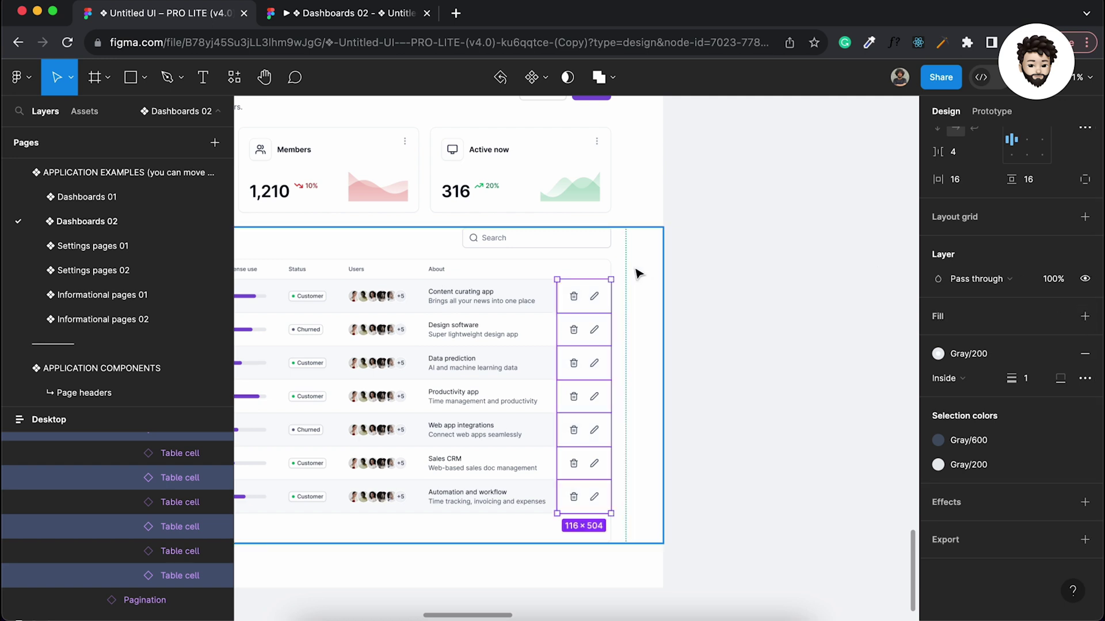
left_click(599, 270)
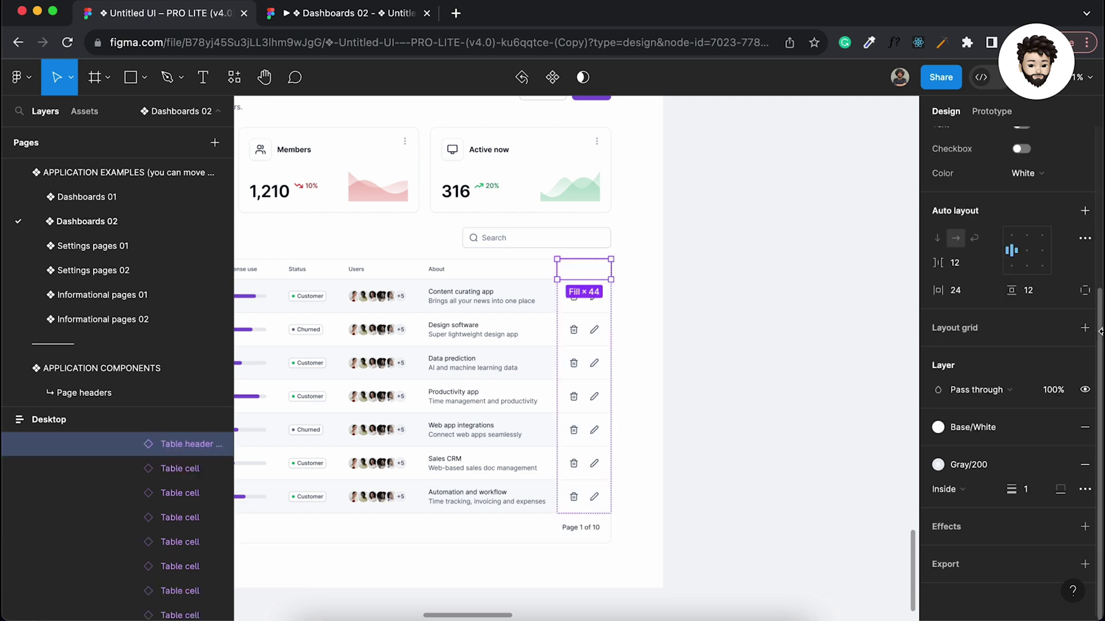
left_click(1085, 432)
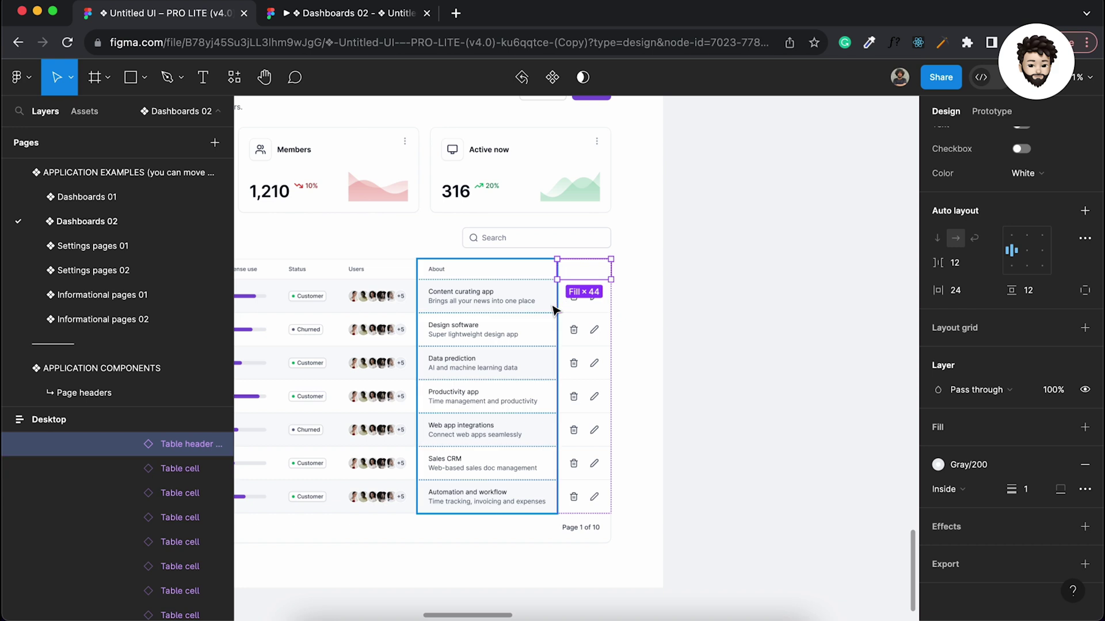
Step: Give the actions column a Gray/200 border on its left side only
key("shift+Return")
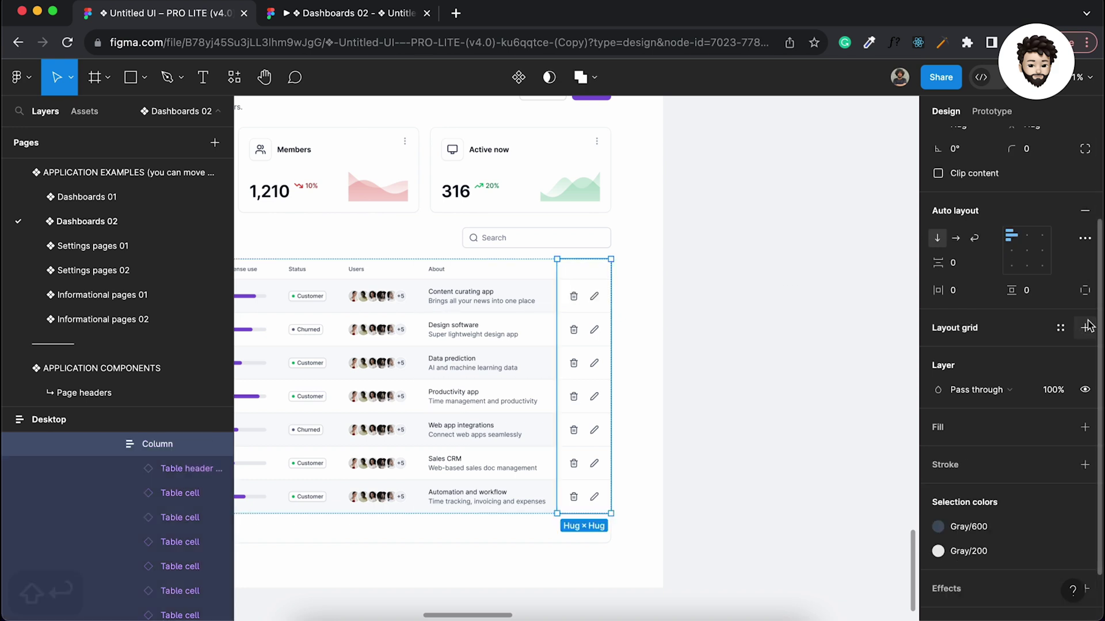
left_click(1061, 467)
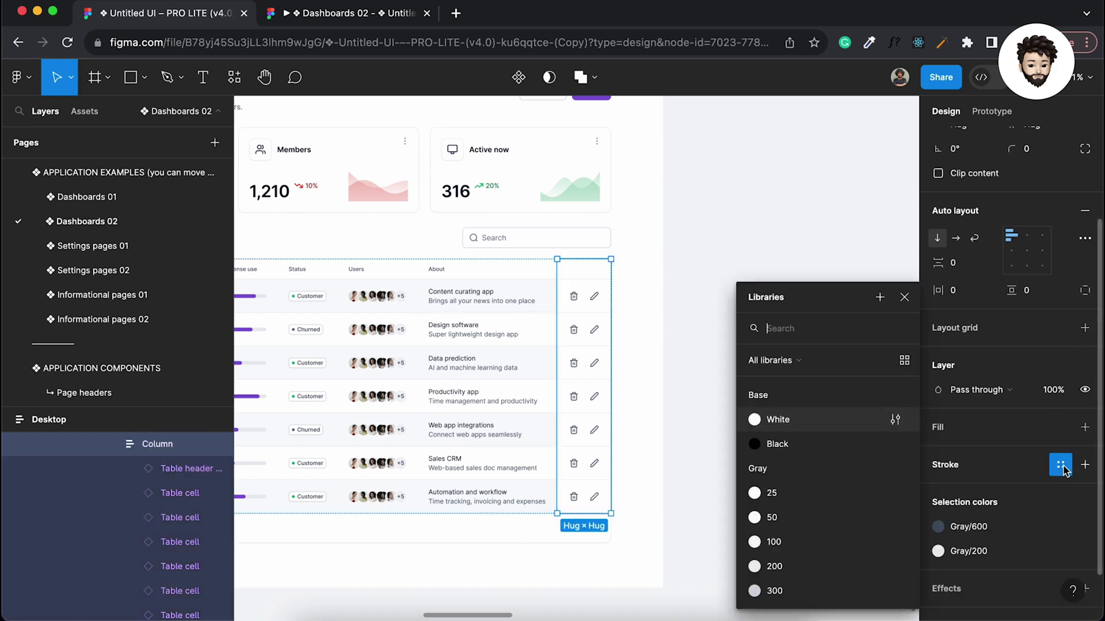
left_click(803, 566)
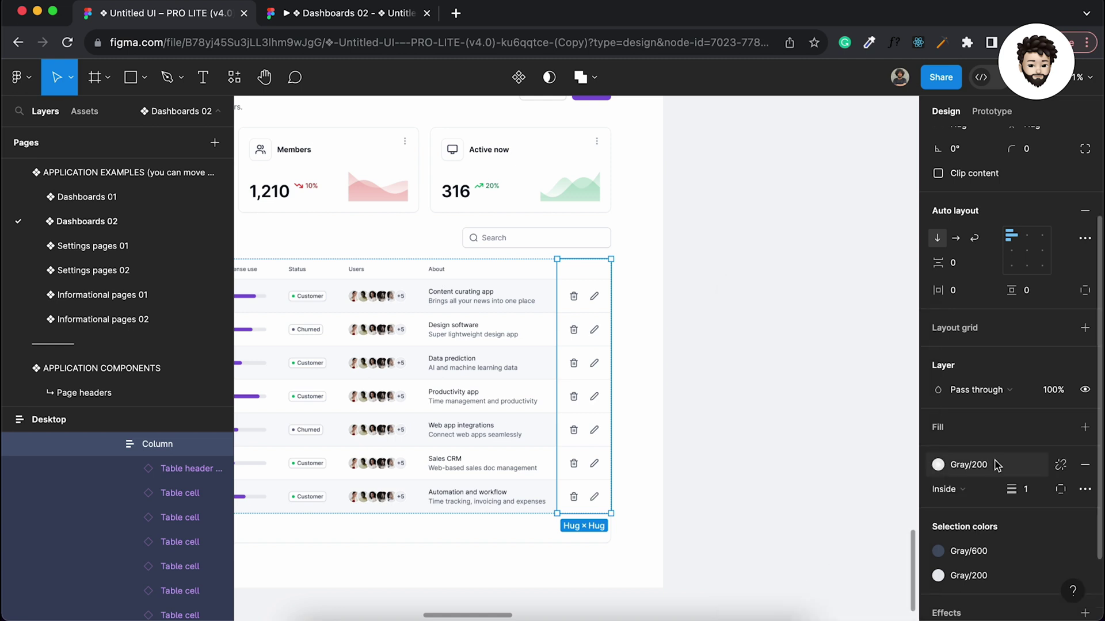
left_click(1058, 491)
left_click(1050, 551)
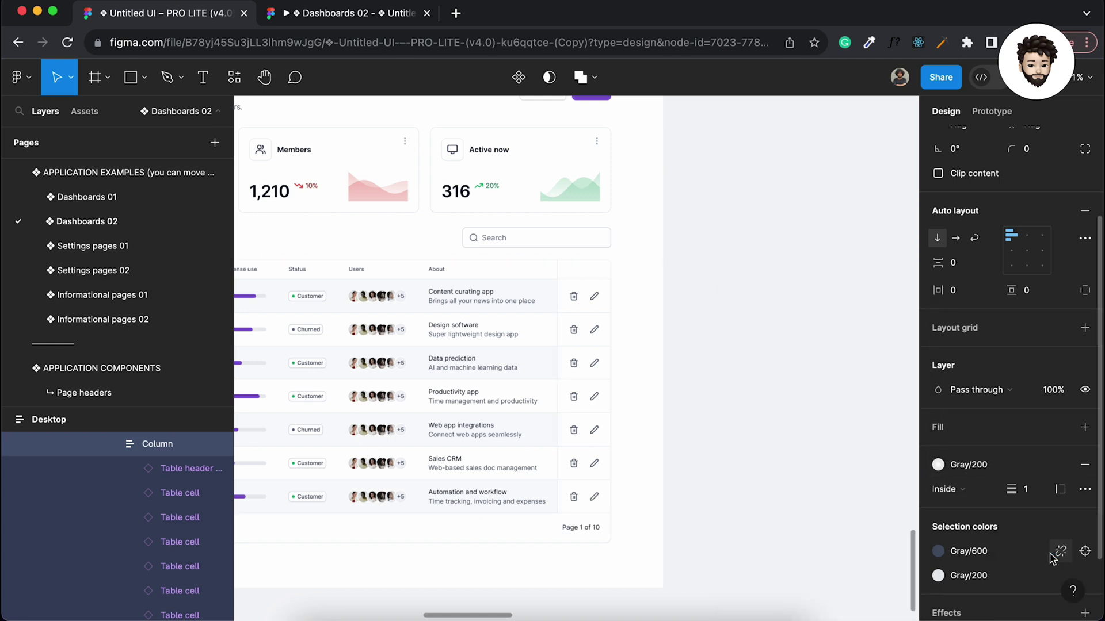
Step: Select the Section around the table, then the Container inside it
scroll(572, 299, "up", 5)
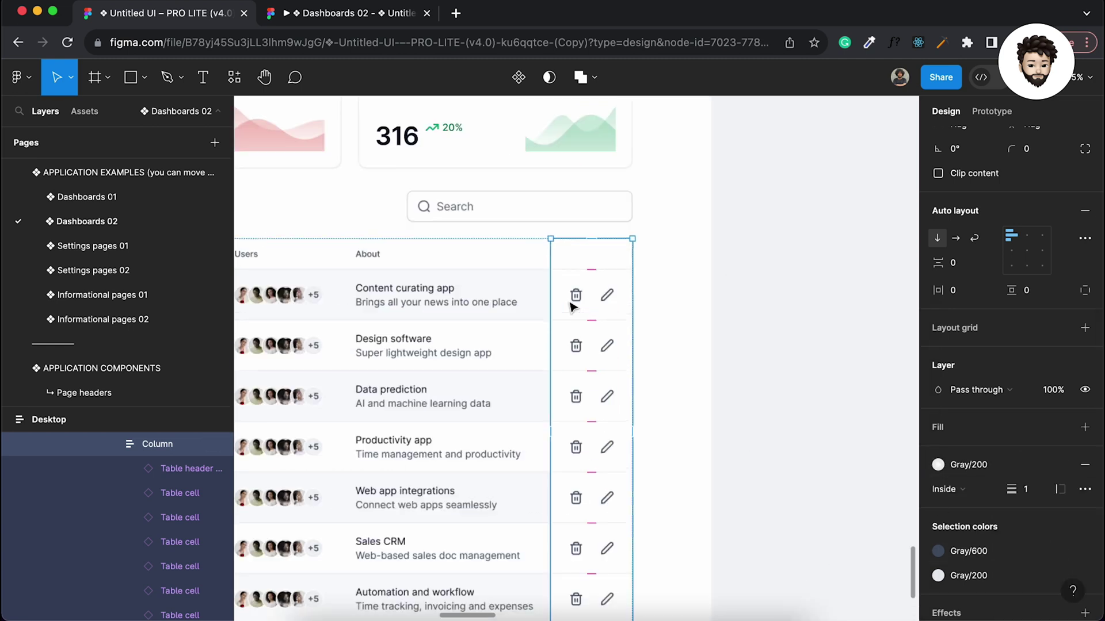
left_click(506, 230)
left_click(728, 241)
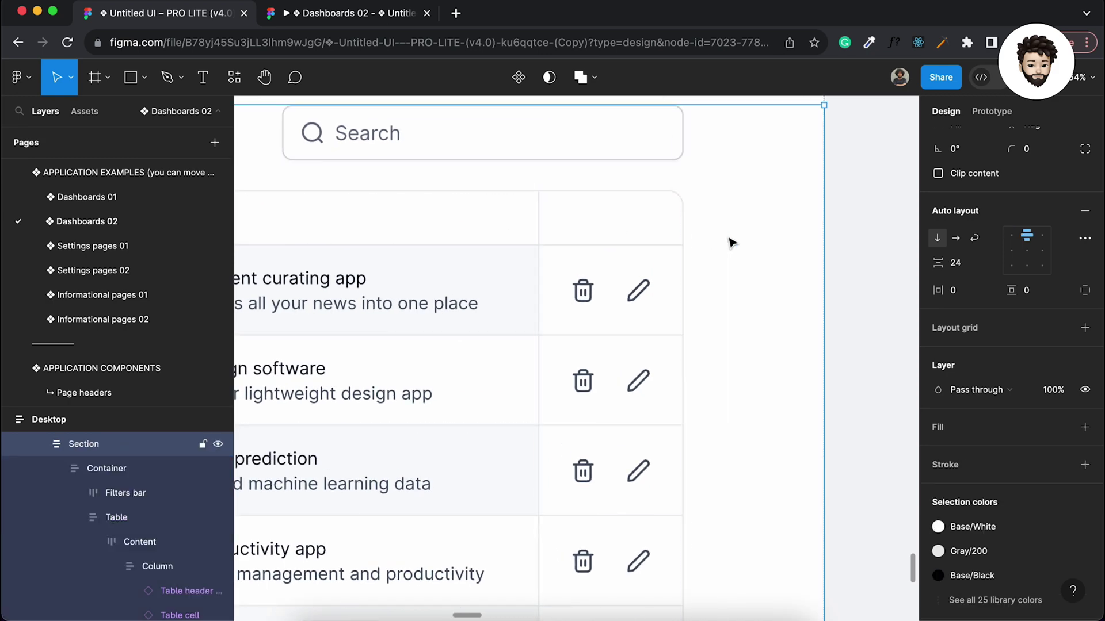
scroll(580, 293, "down", 5)
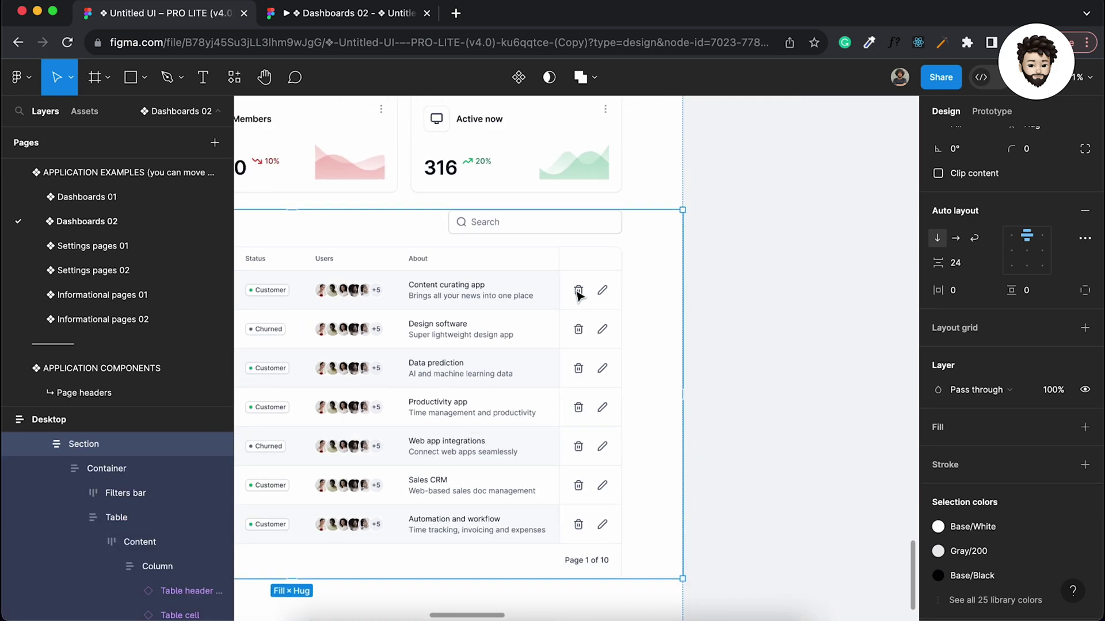
scroll(472, 314, "up", 3)
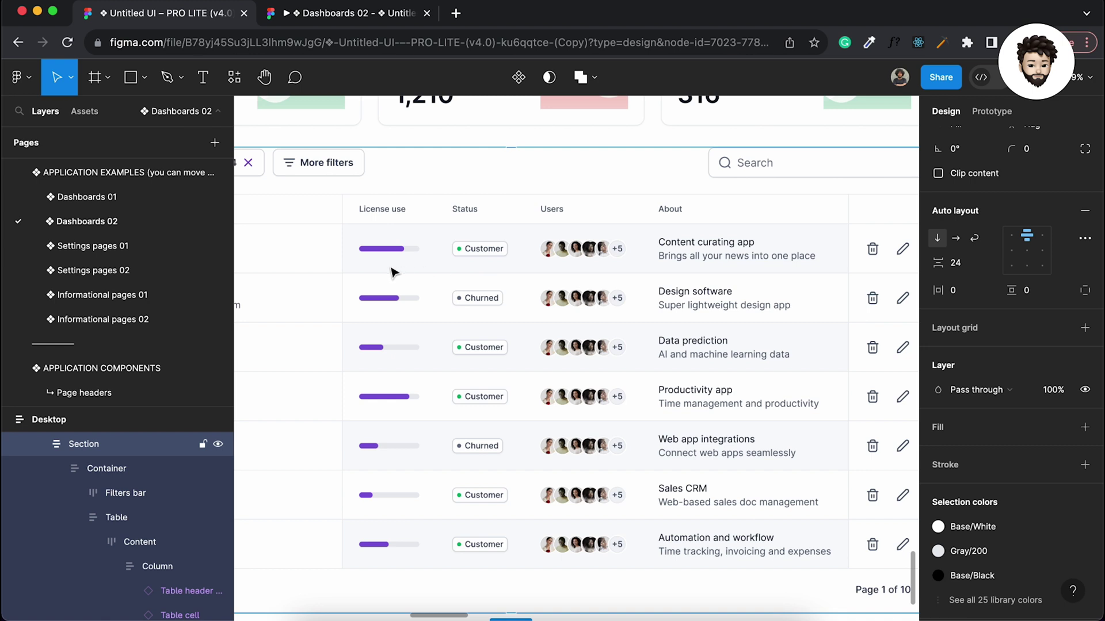
key("Return")
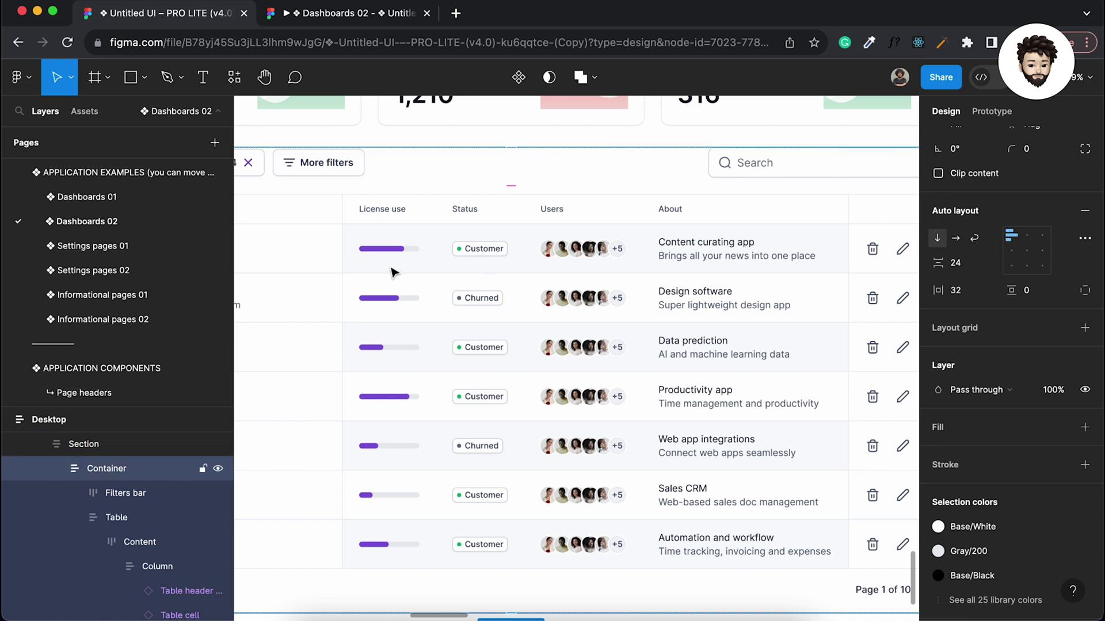
Step: Wrap the License use, Status, Users and About columns in an auto-layout frame
left_click(392, 271)
double_click(392, 272)
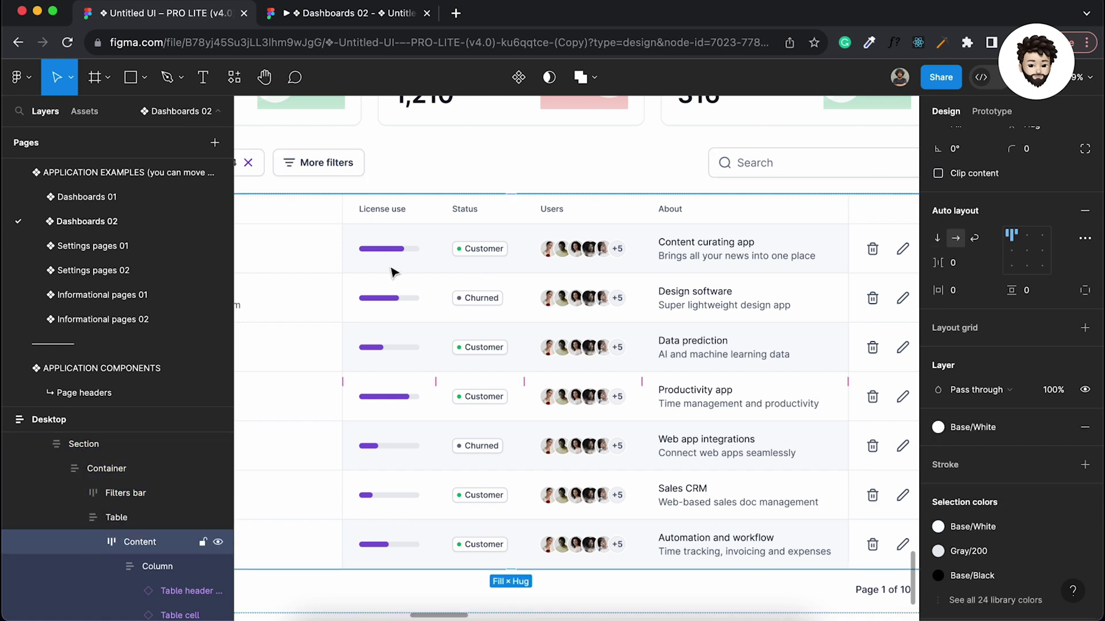
double_click(393, 274)
left_click(510, 303, "shift")
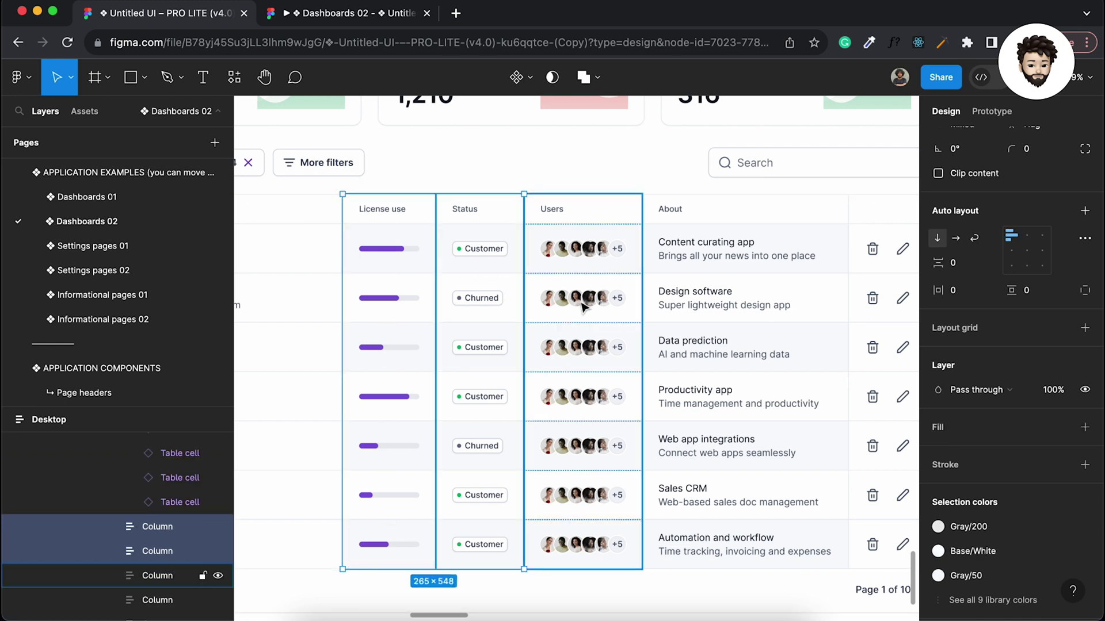
left_click(610, 311, "shift")
left_click(718, 316, "shift")
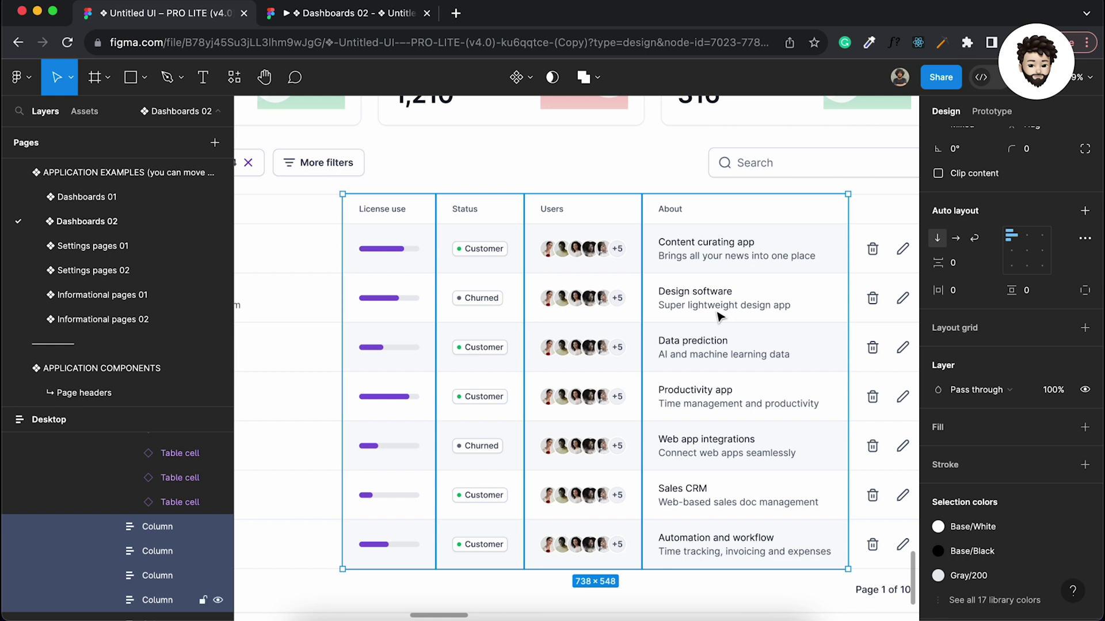
key("shift+a")
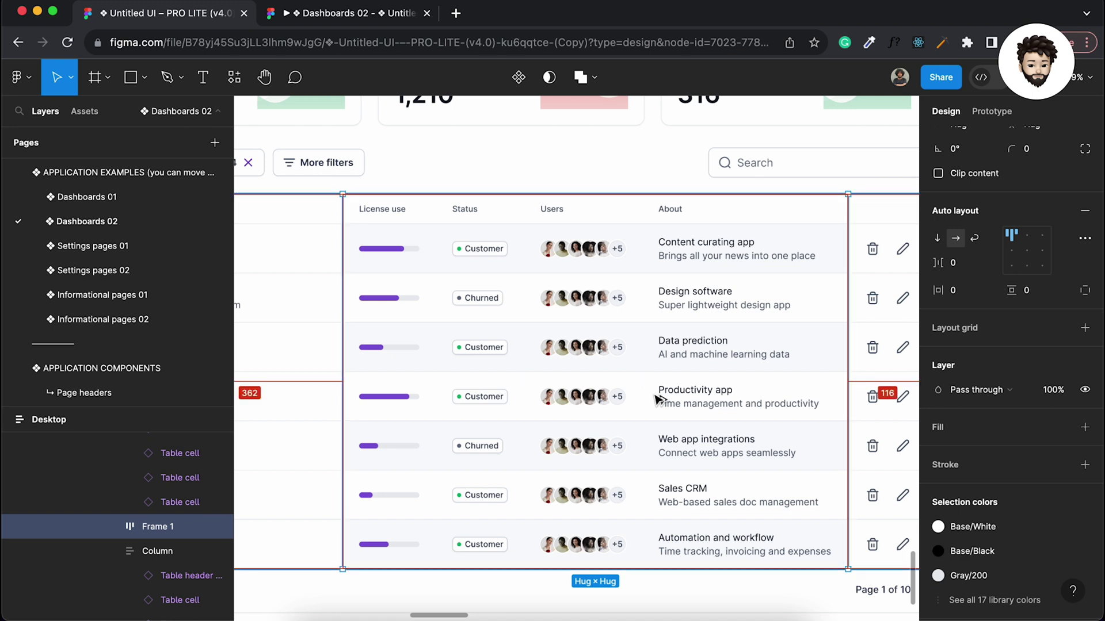
Step: Wrap that group in a plain frame named 'scrollable'
key("alt+super+g")
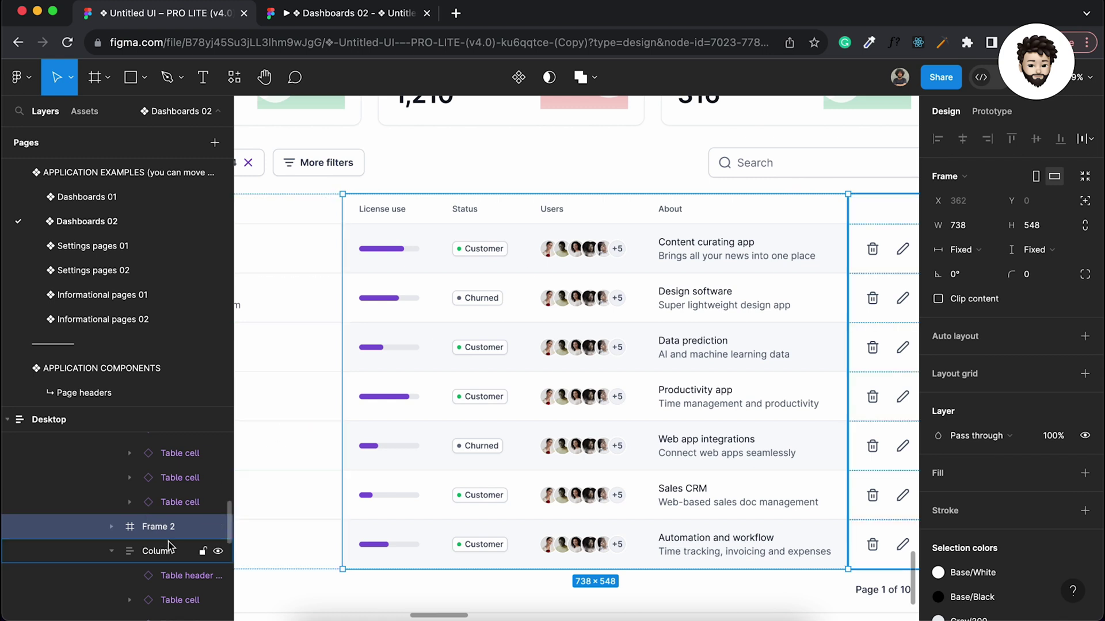
key("super+r")
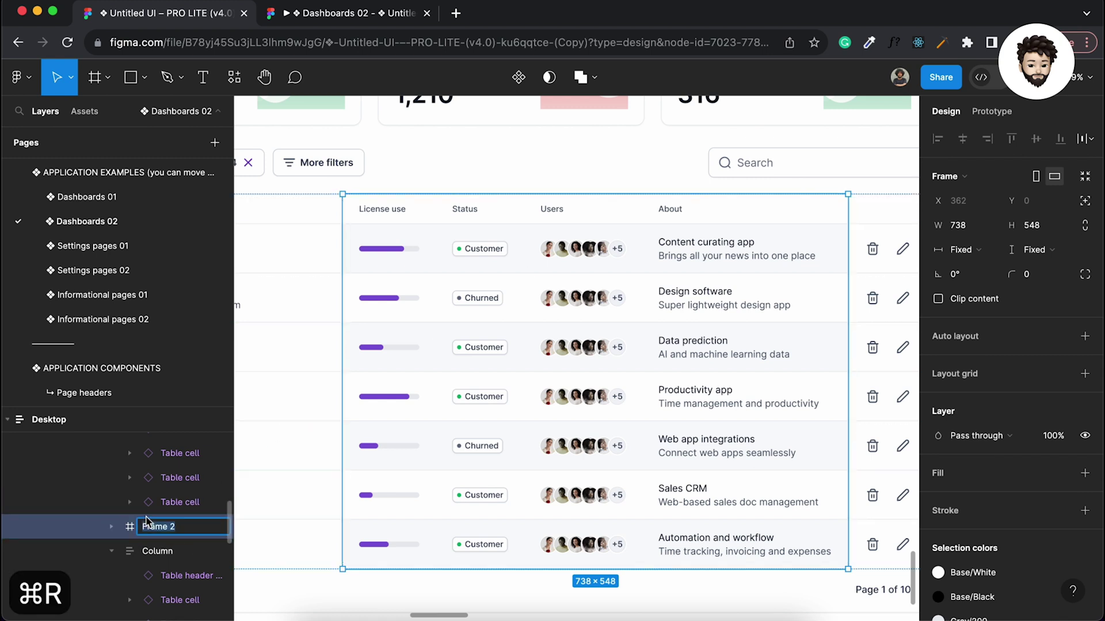
type("scr")
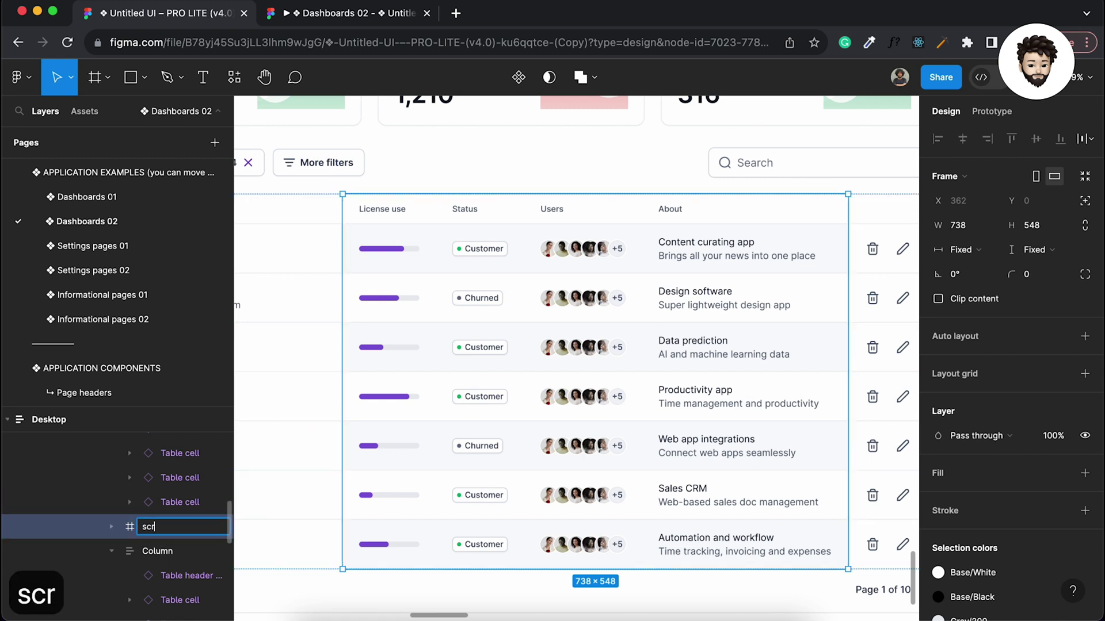
type("ollable")
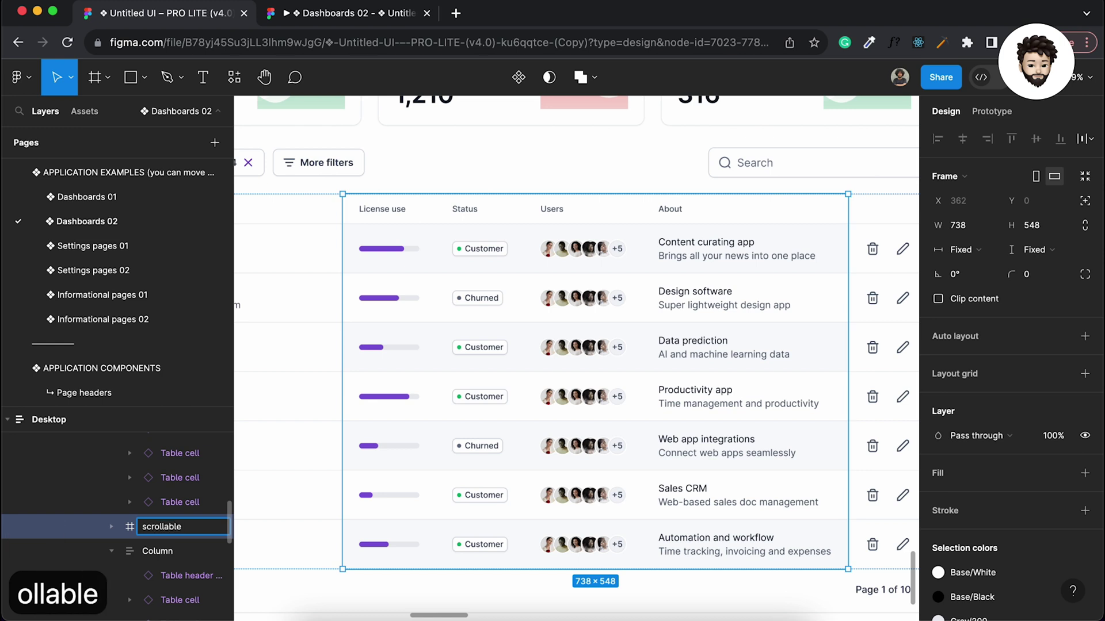
key("Return")
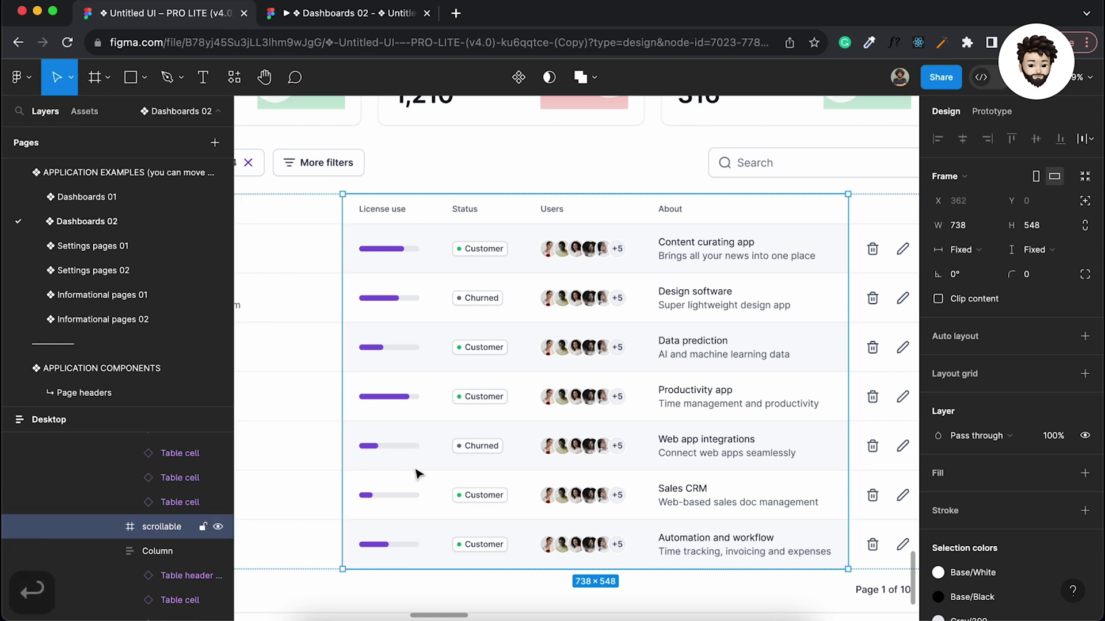
Step: Duplicate the Users and Status columns, undoing an accidental License use copy
key("shift+a")
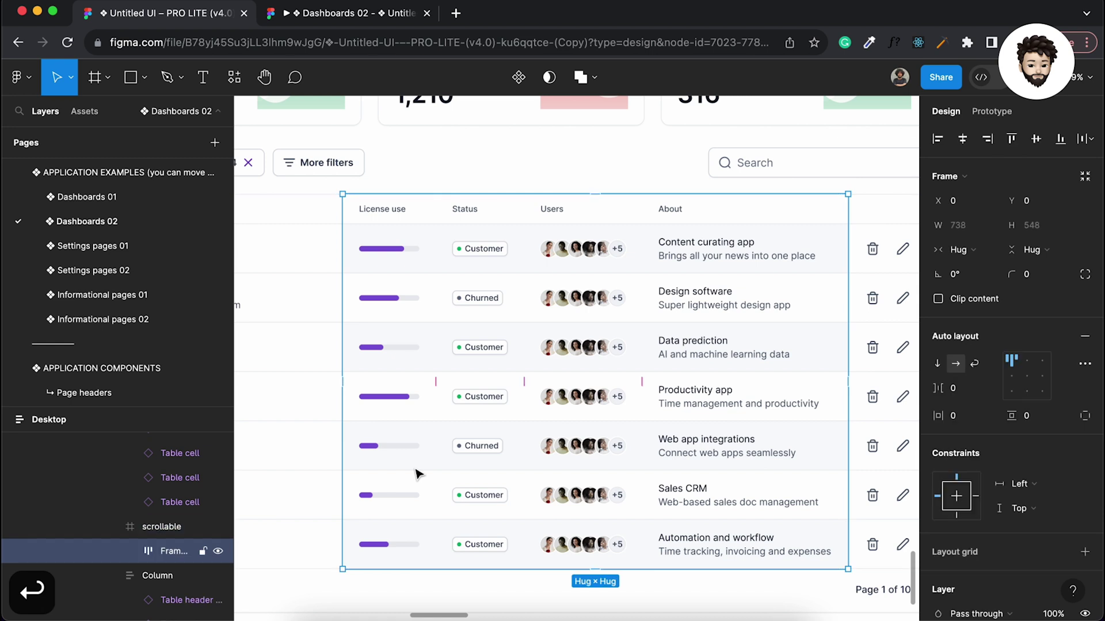
left_click(594, 375)
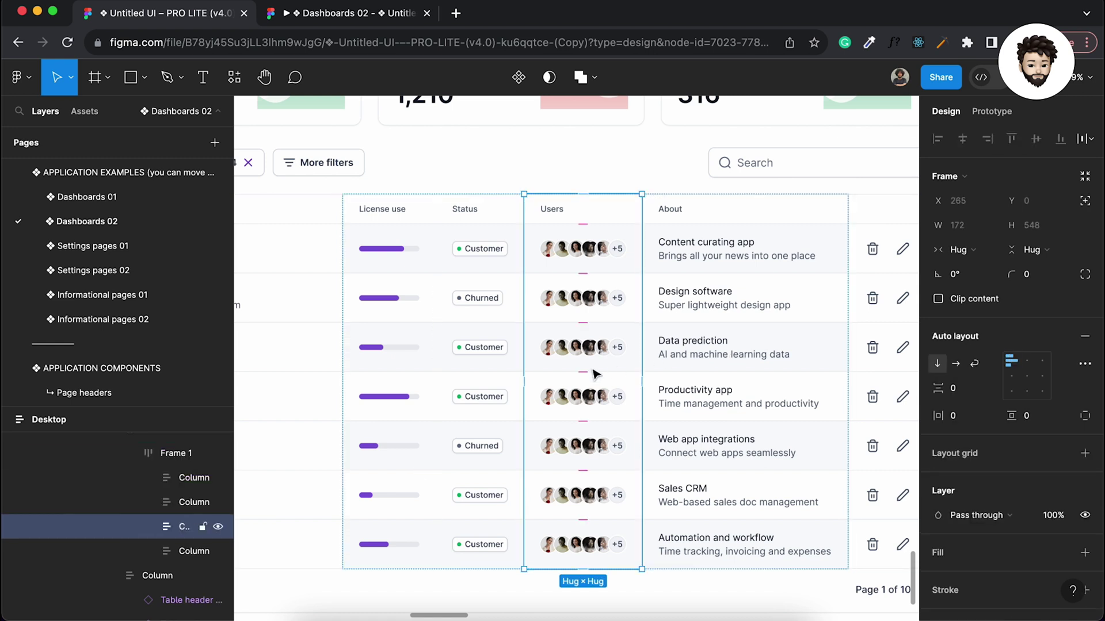
key("super+d")
left_click(500, 358)
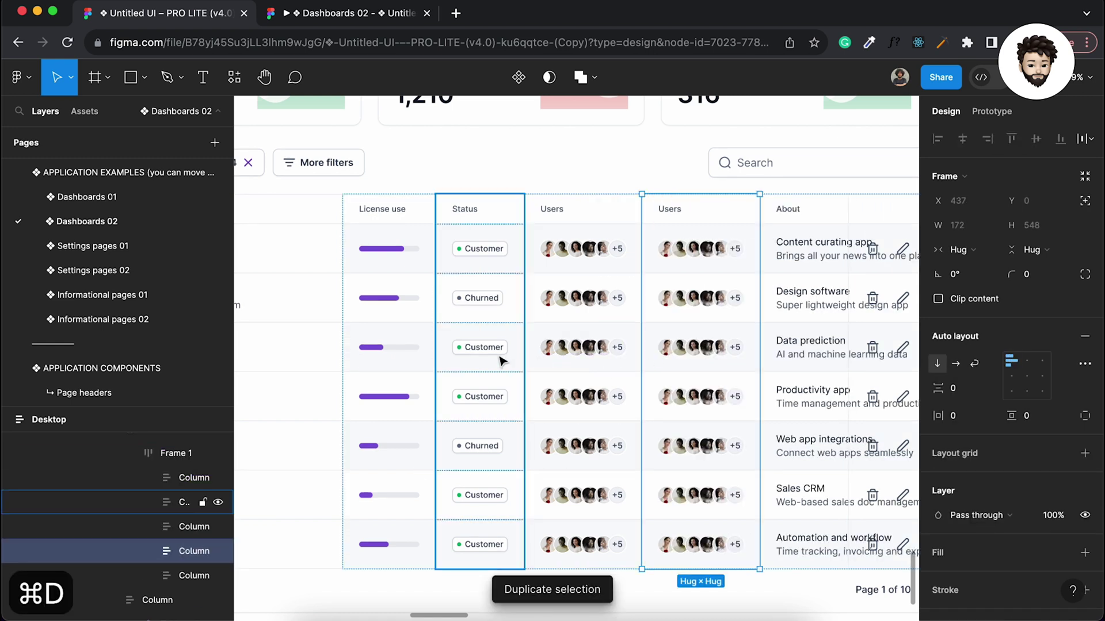
key("super+d")
left_click(371, 347)
key("super+d")
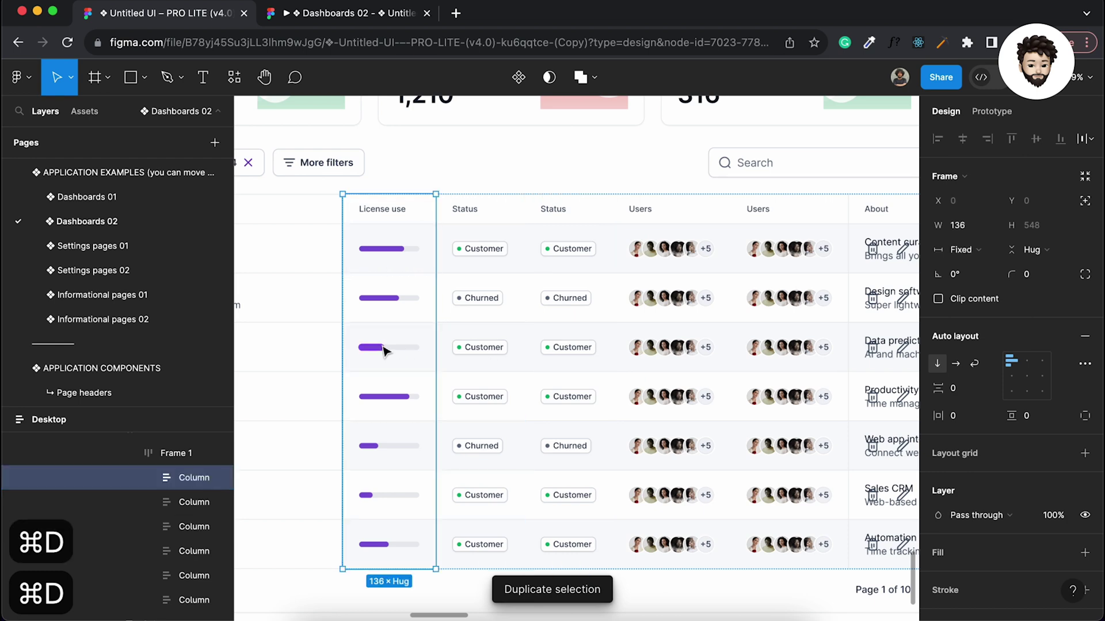
key("super+z")
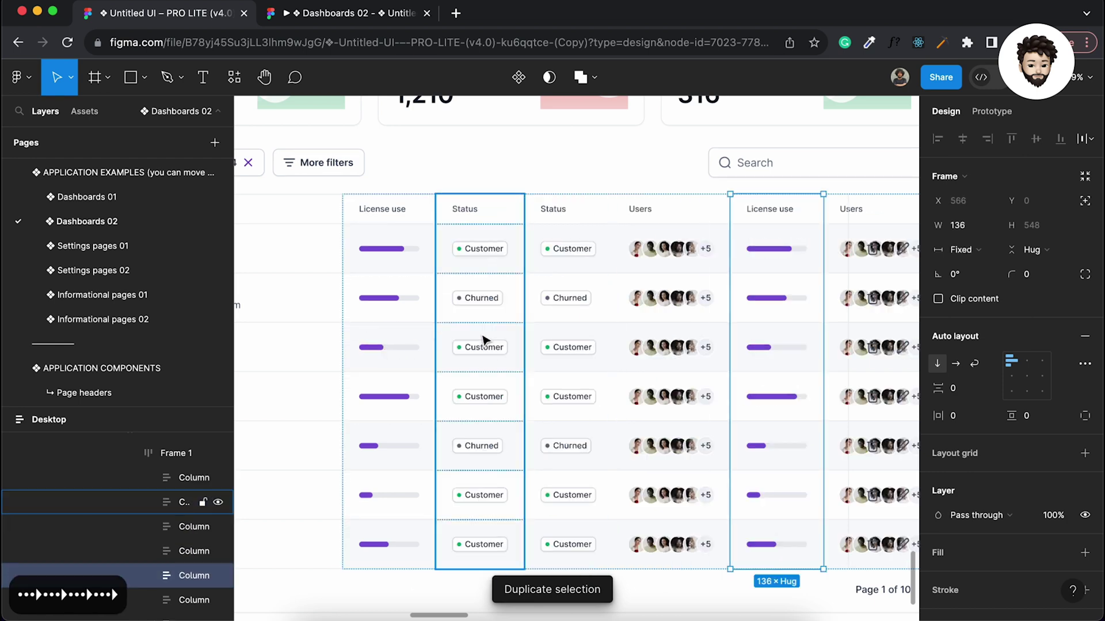
Step: Move the Users and Status copies past the About column, deleting the extra Status column
key("Right")
key("Right")
key("Right")
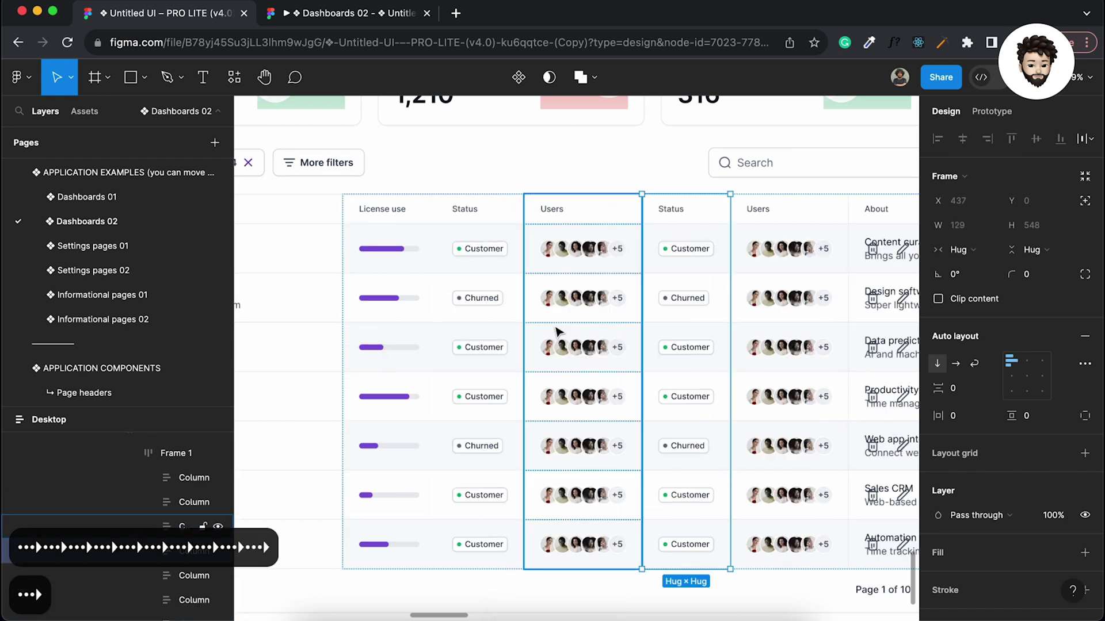
key("Delete")
left_click(685, 318)
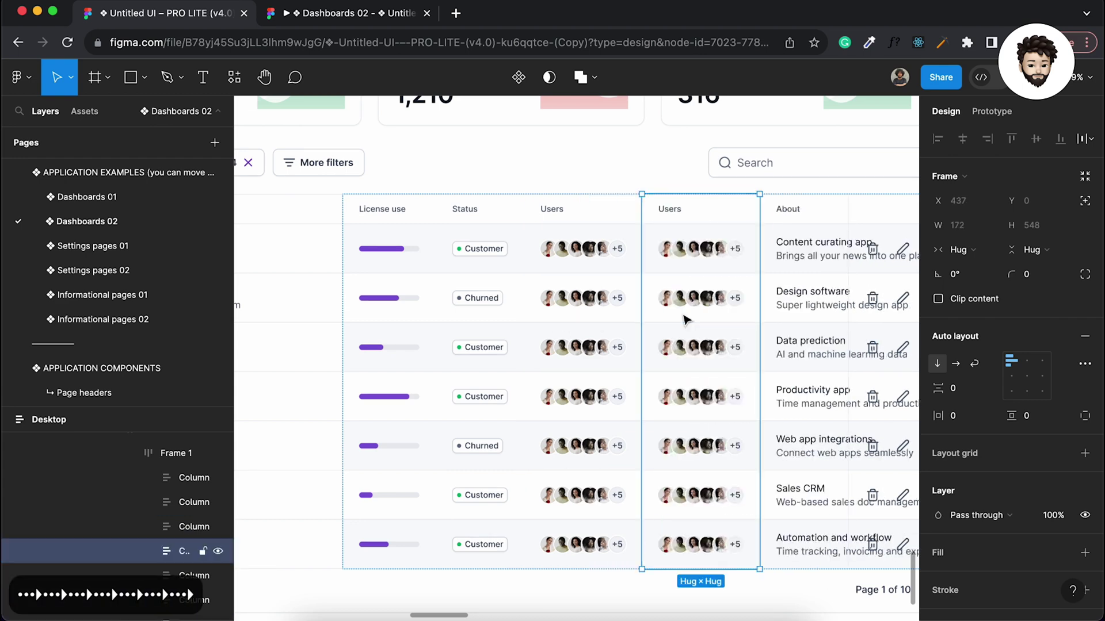
key("Right")
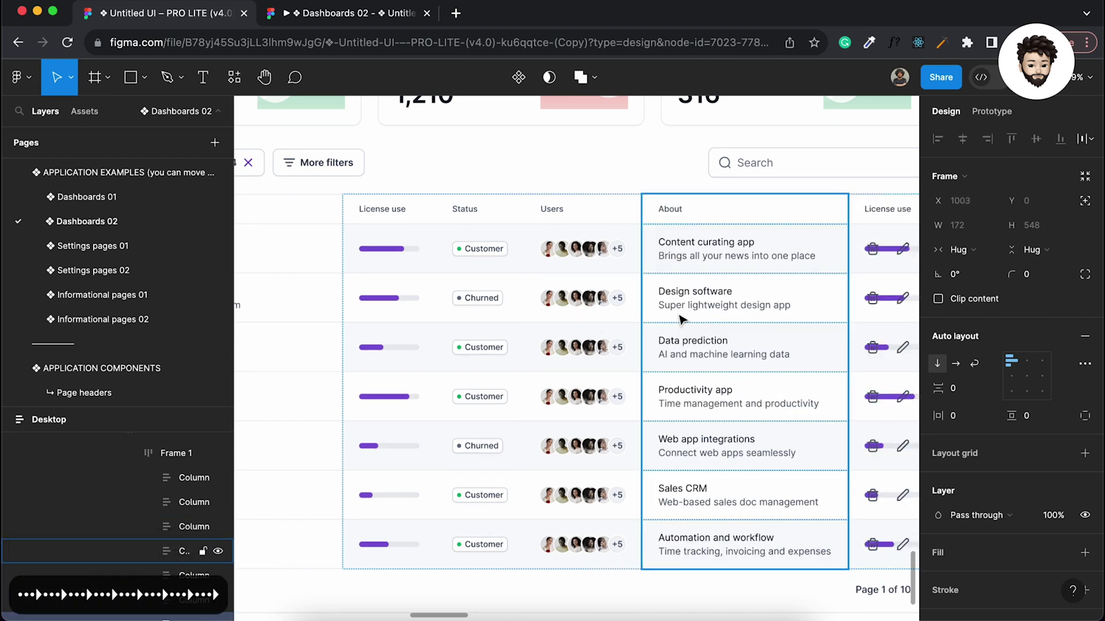
key("Right")
left_click(501, 329)
key("super+d")
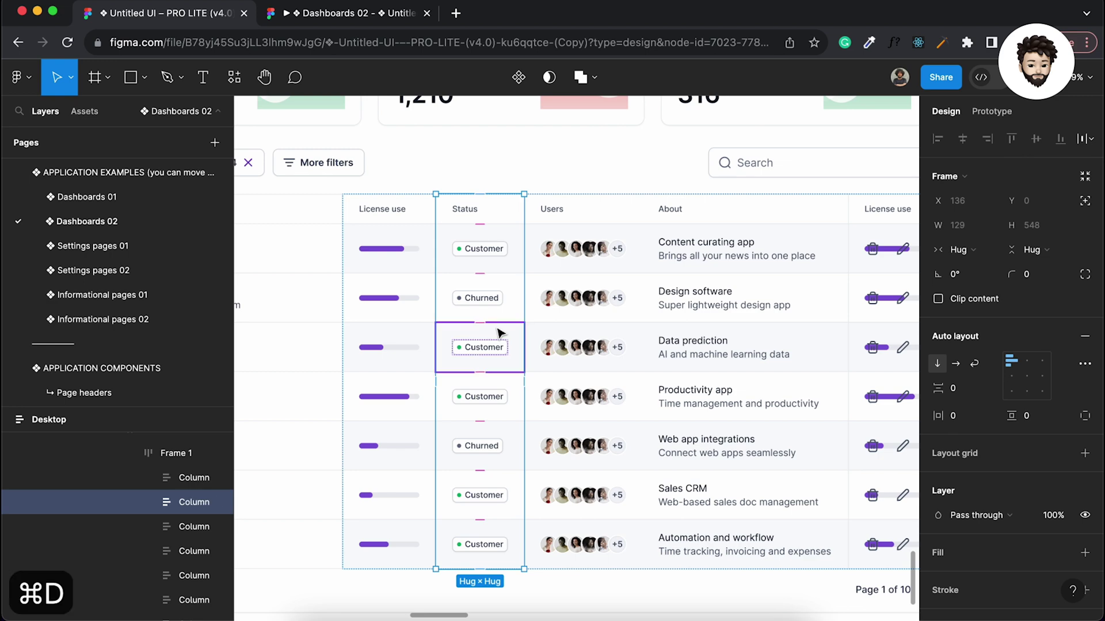
key("Right")
key("Right")
key("Right")
key("Right")
key("Right")
key("Right")
key("Right")
key("Right")
key("Right")
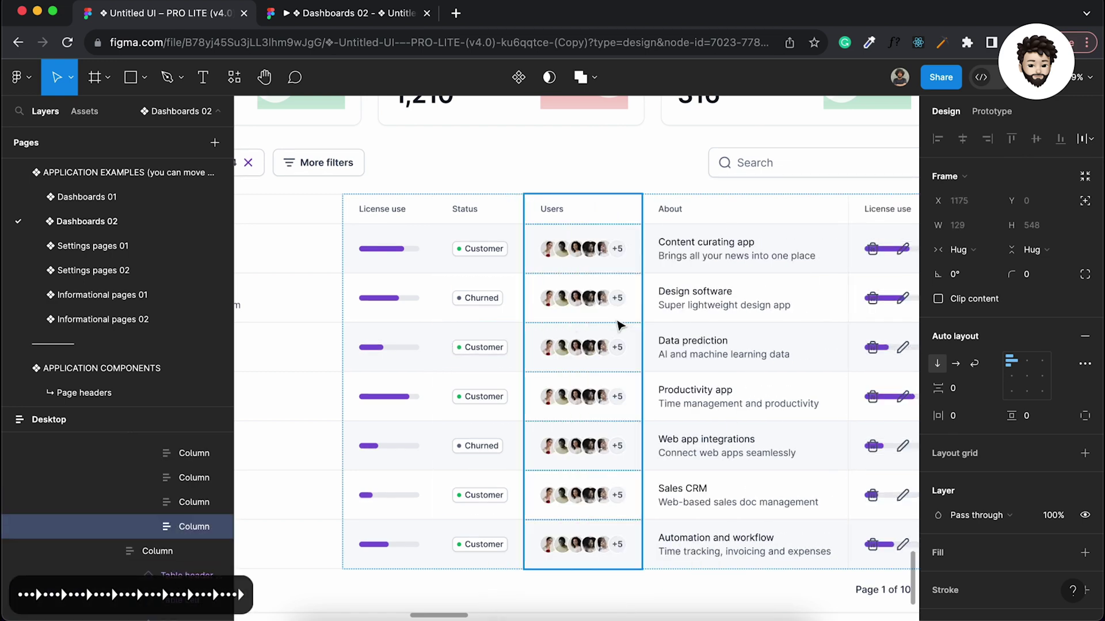
scroll(619, 326, "down", 5)
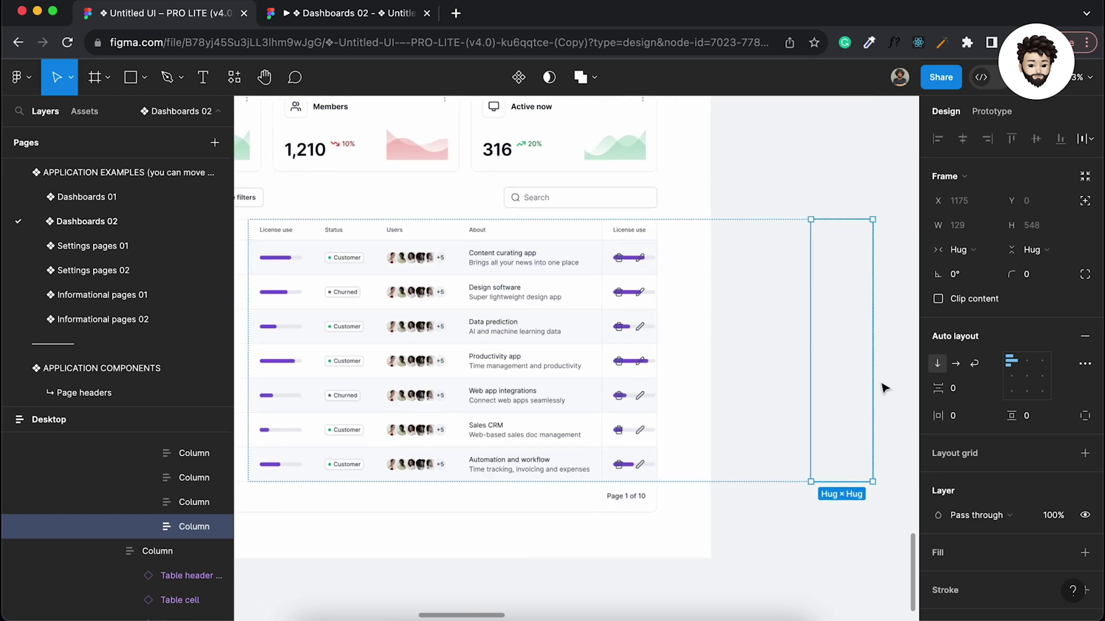
Step: Select the scrollable frame inside the table's Content frame
left_click(778, 542)
scroll(512, 364, "up", 5)
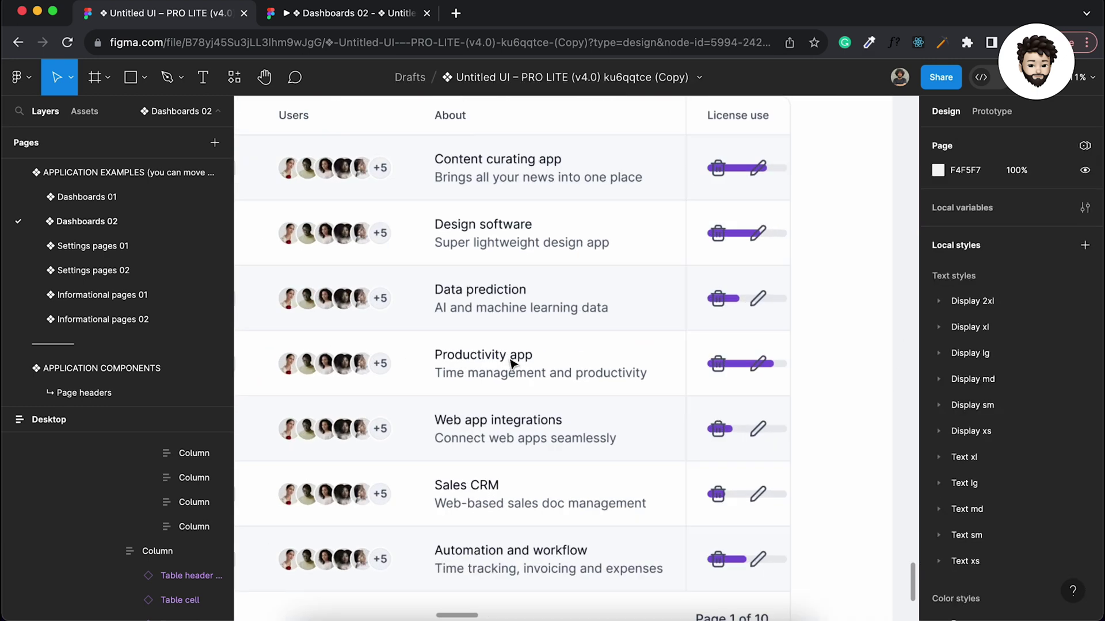
scroll(662, 298, "down", 3)
scroll(662, 298, "down", 2)
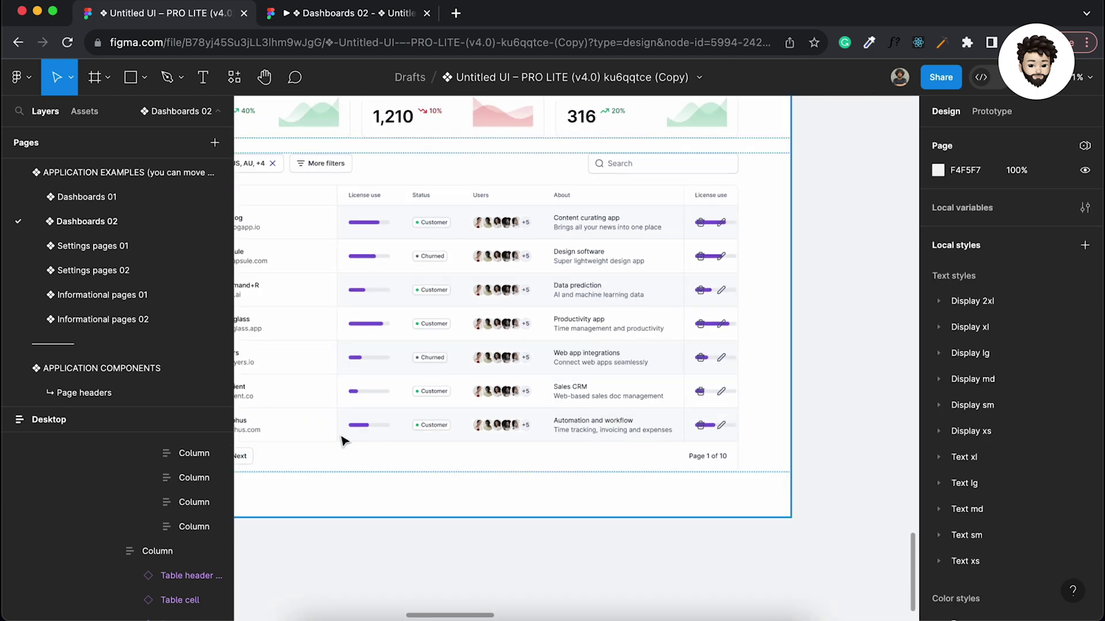
left_click(491, 337)
double_click(490, 336)
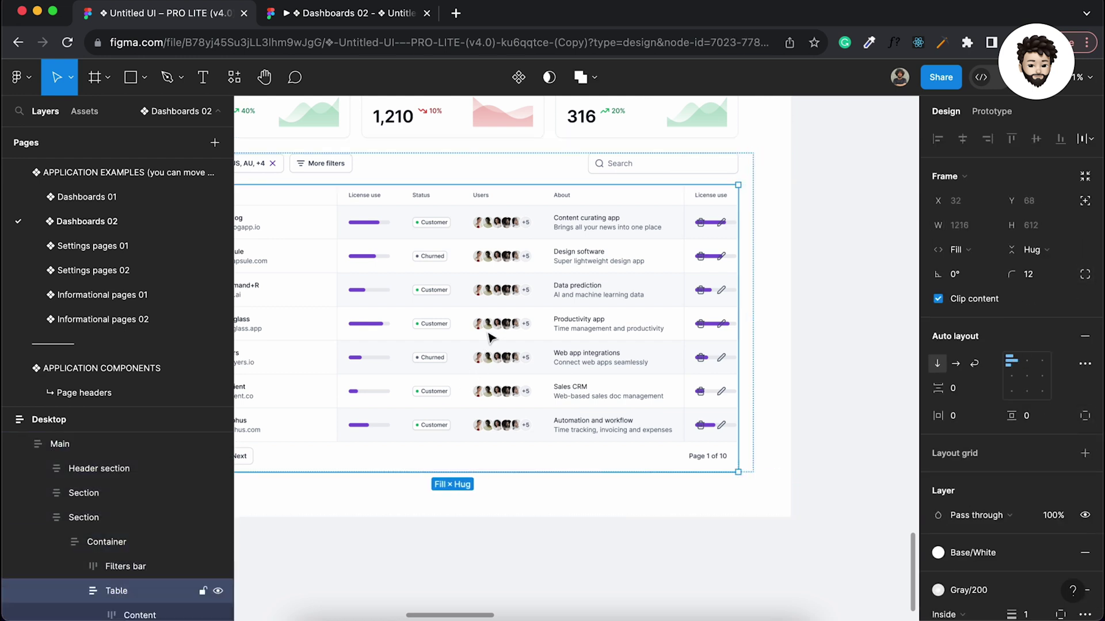
double_click(490, 337)
double_click(490, 336)
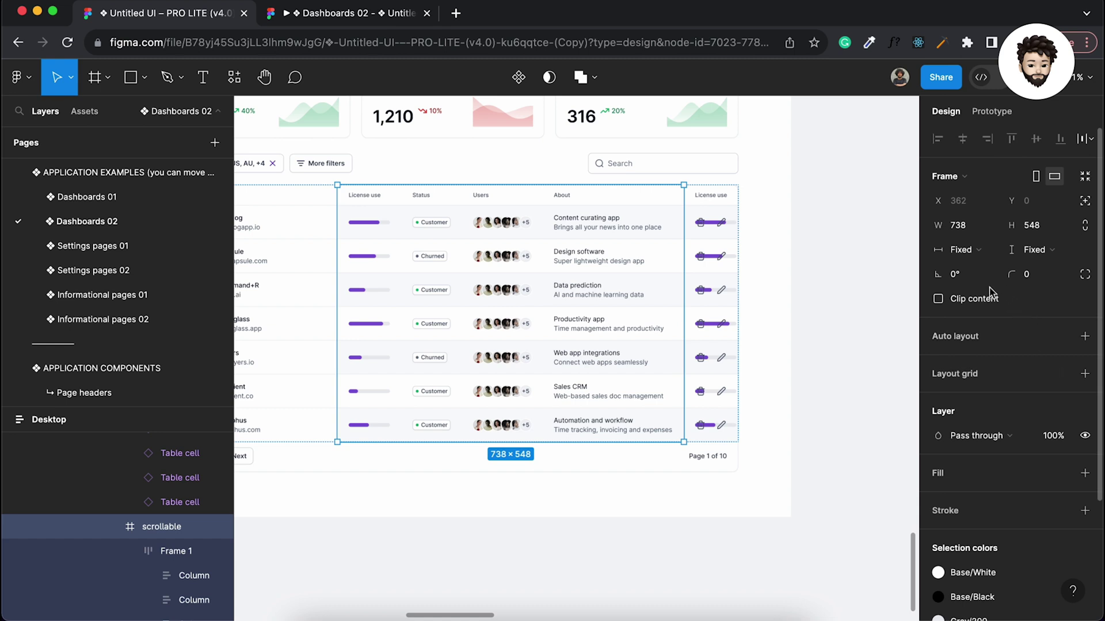
Step: Turn on Clip content for the scrollable frame to hide its overflowing columns
left_click(938, 299)
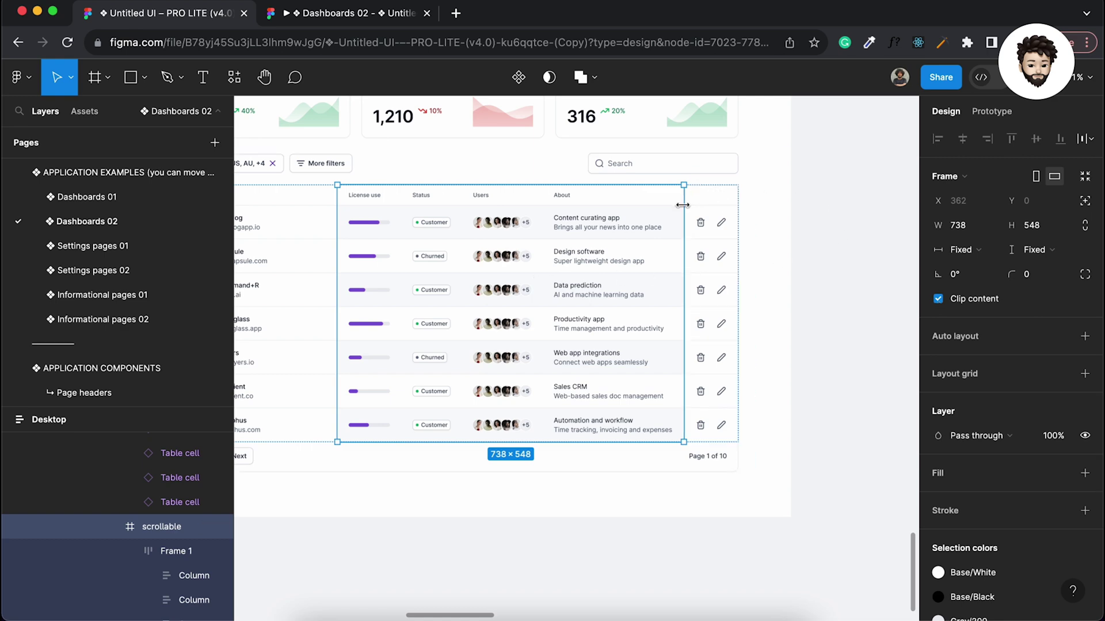
scroll(662, 230, "up", 3)
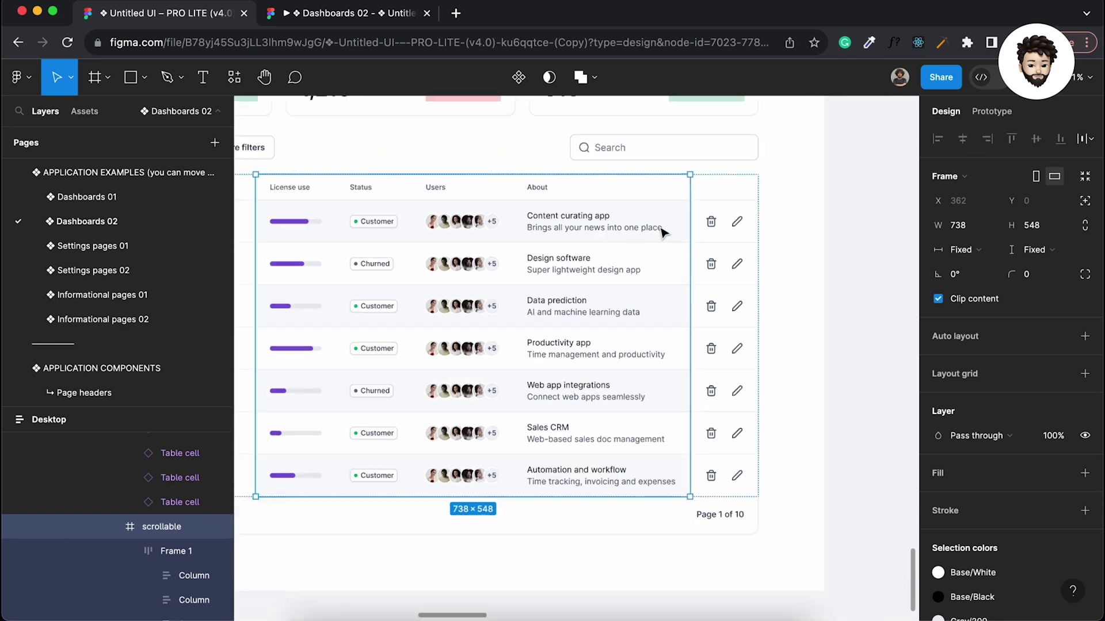
scroll(662, 230, "down", 3)
scroll(662, 230, "up", 1)
scroll(662, 230, "left", 1)
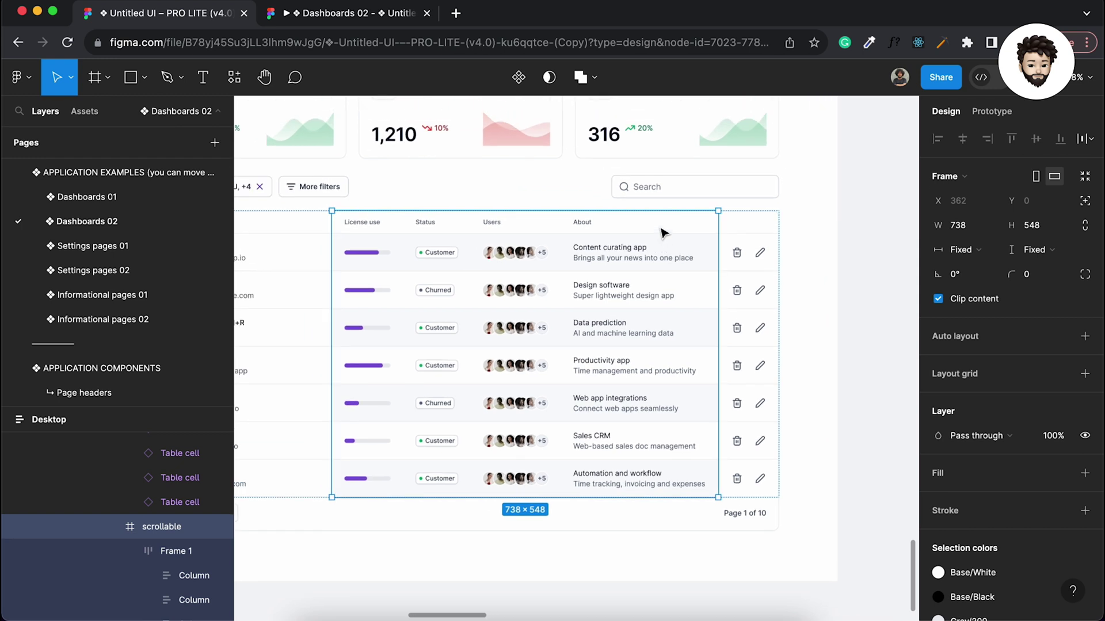
left_click(991, 112)
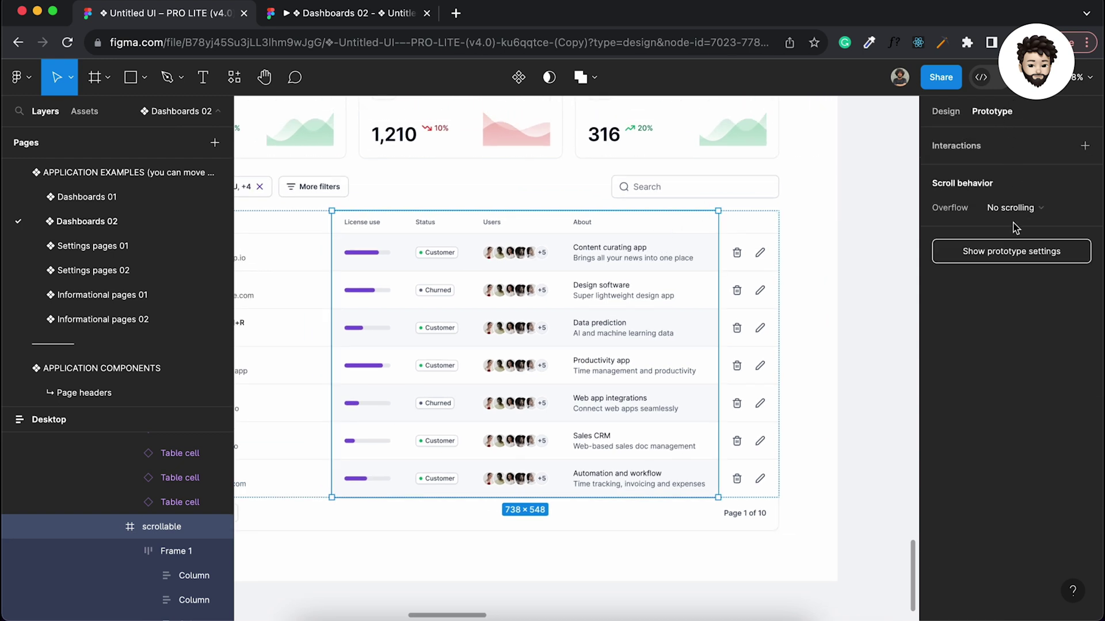
Step: Set the scrollable frame's prototype Overflow to Horizontal, then deselect it
left_click(1041, 212)
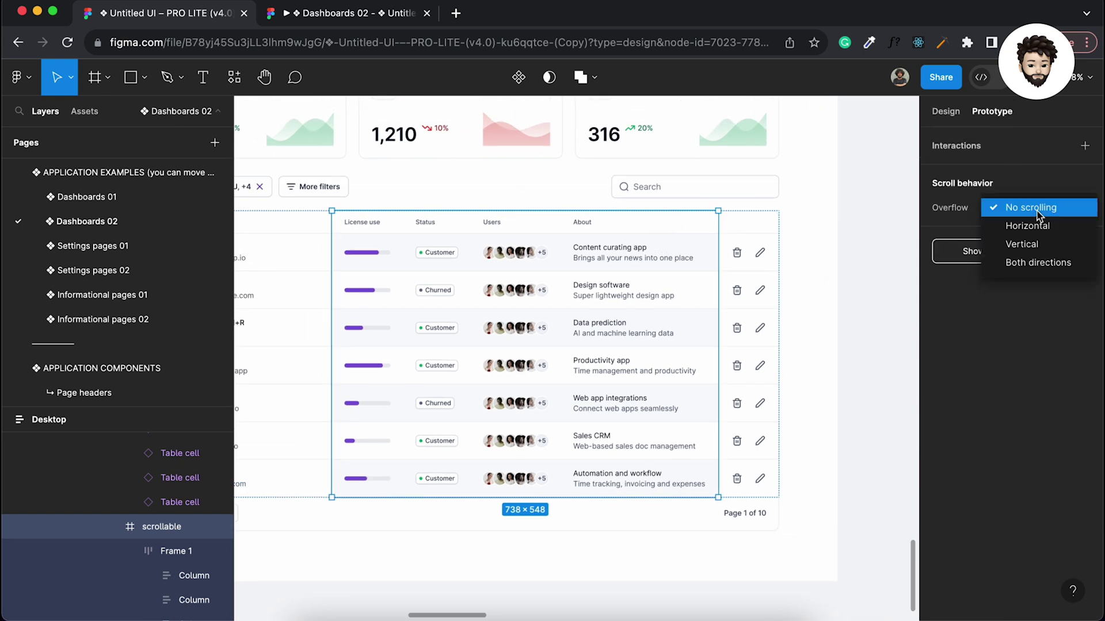
left_click(1003, 231)
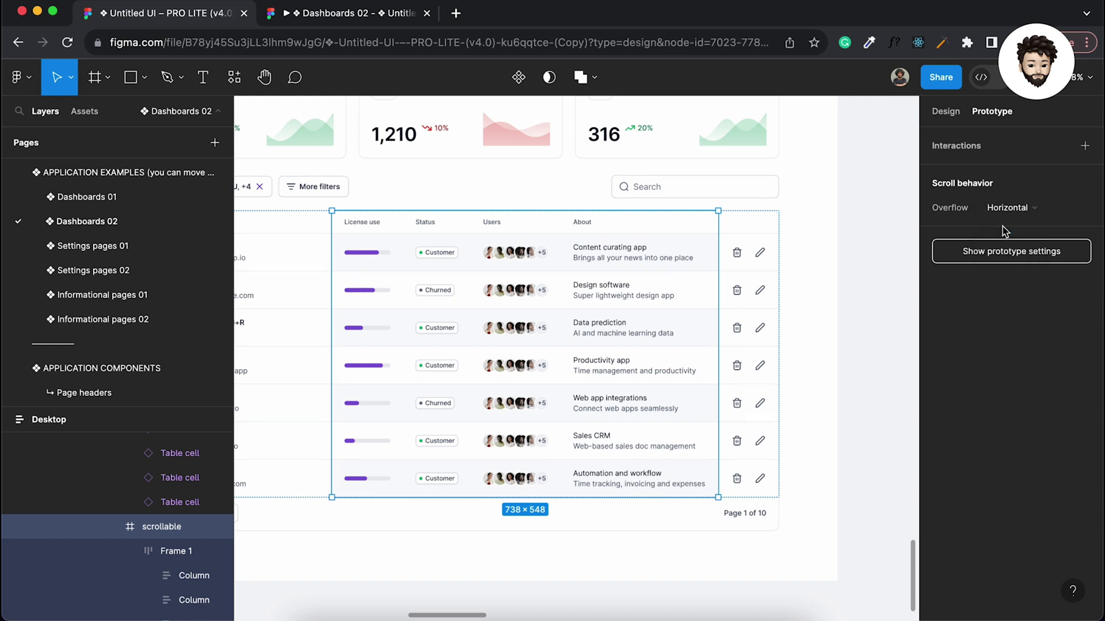
left_click(884, 297)
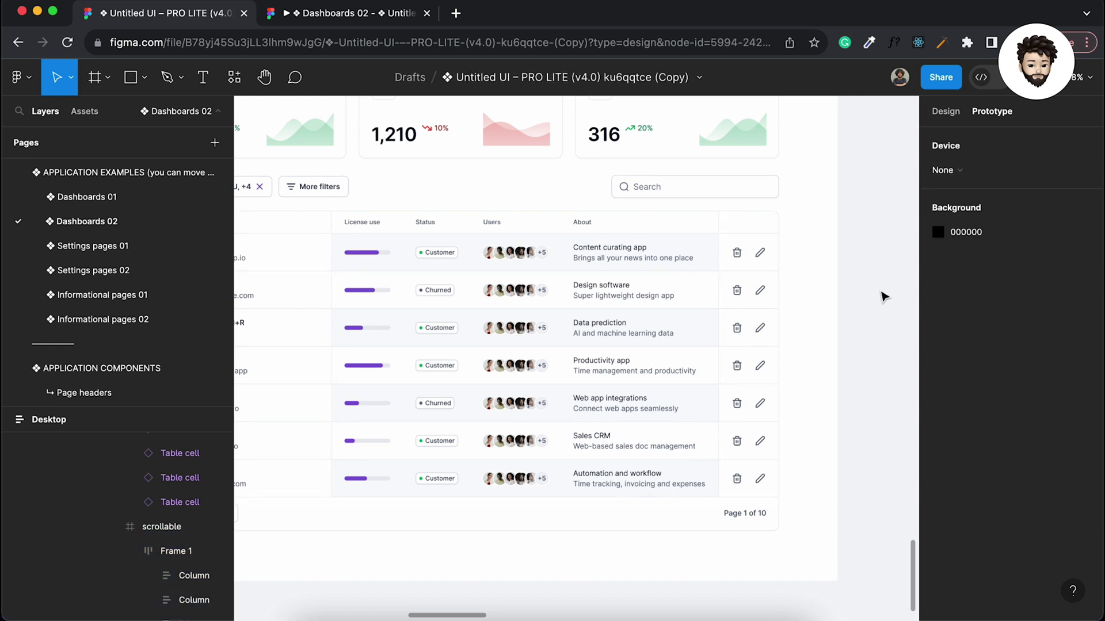
Step: Fit the dashboard, switch to the running prototype, and scroll the middle columns back and forth
key("shift+1")
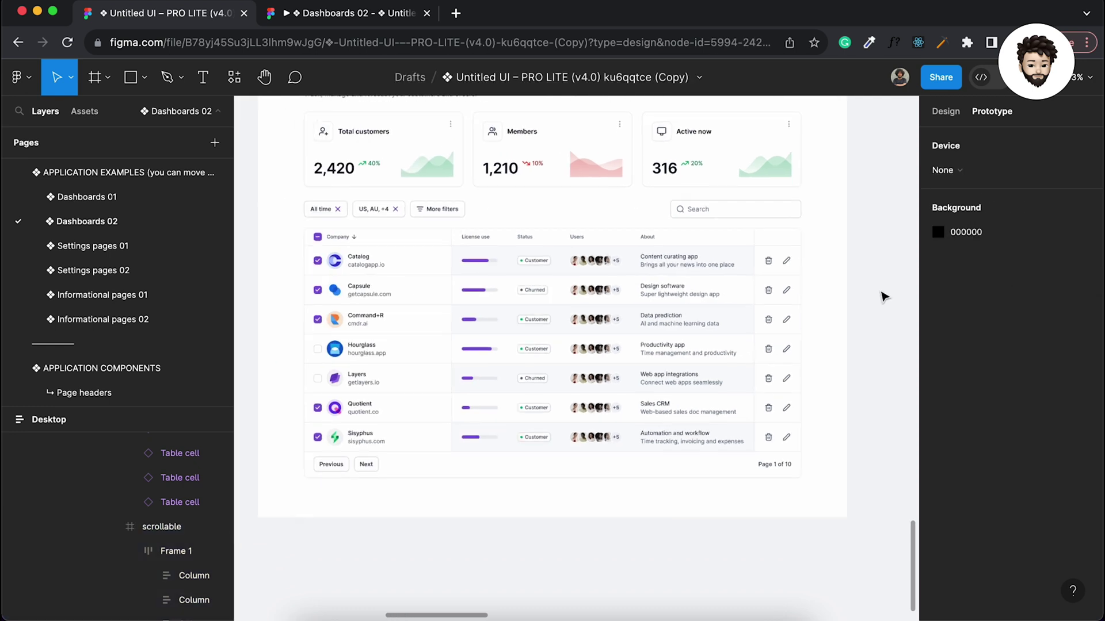
left_click(374, 13)
scroll(621, 263, "down", 7)
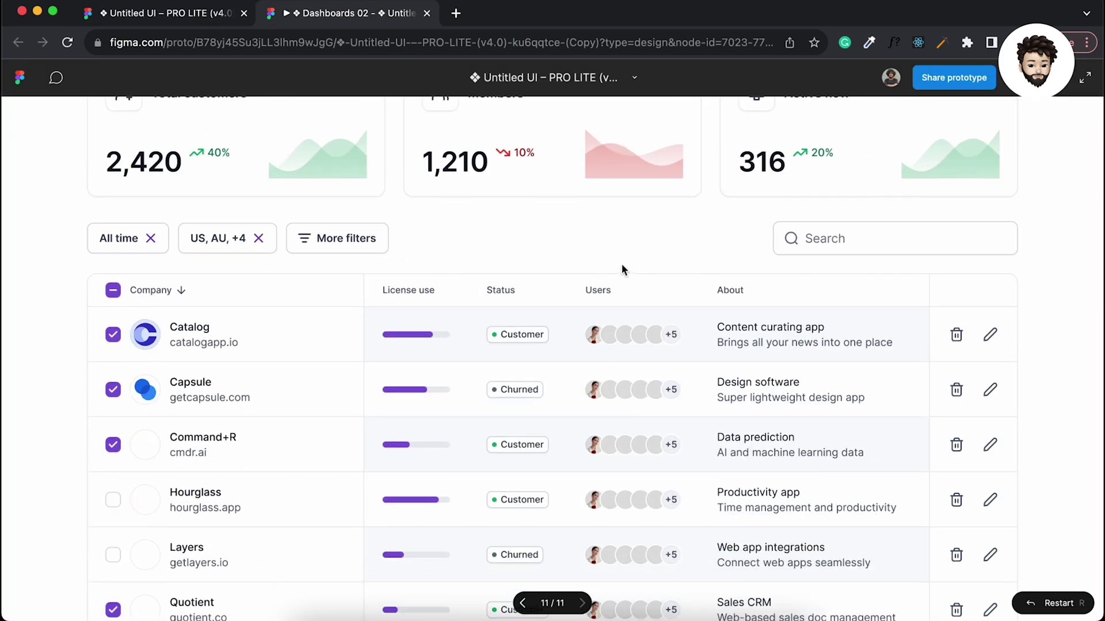
scroll(622, 263, "up", 3)
scroll(621, 268, "down", 2)
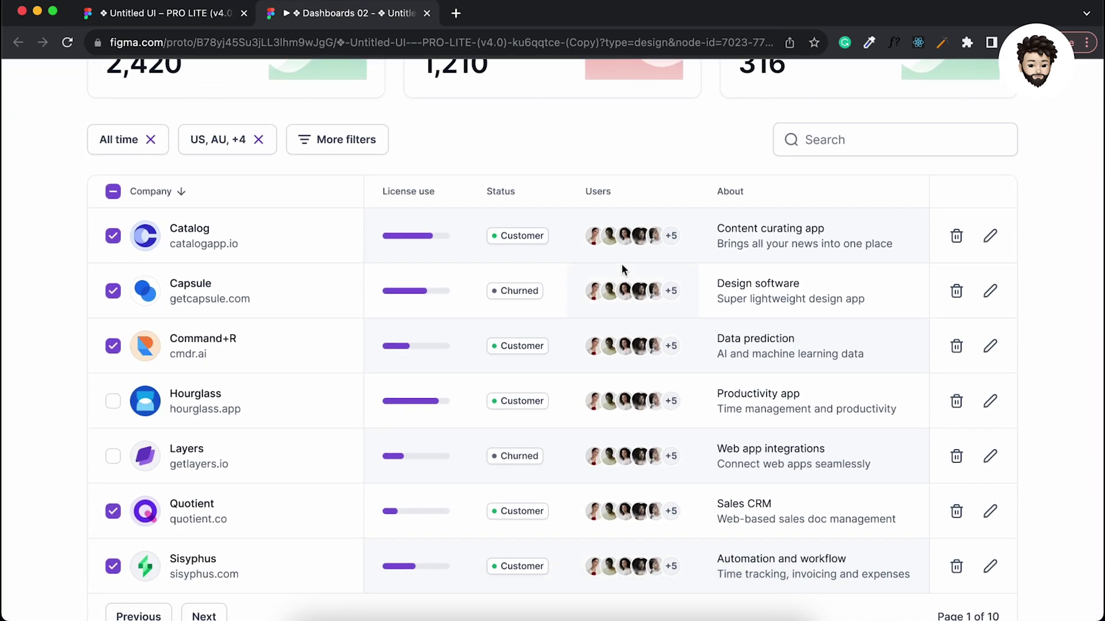
scroll(624, 347, "right", 3)
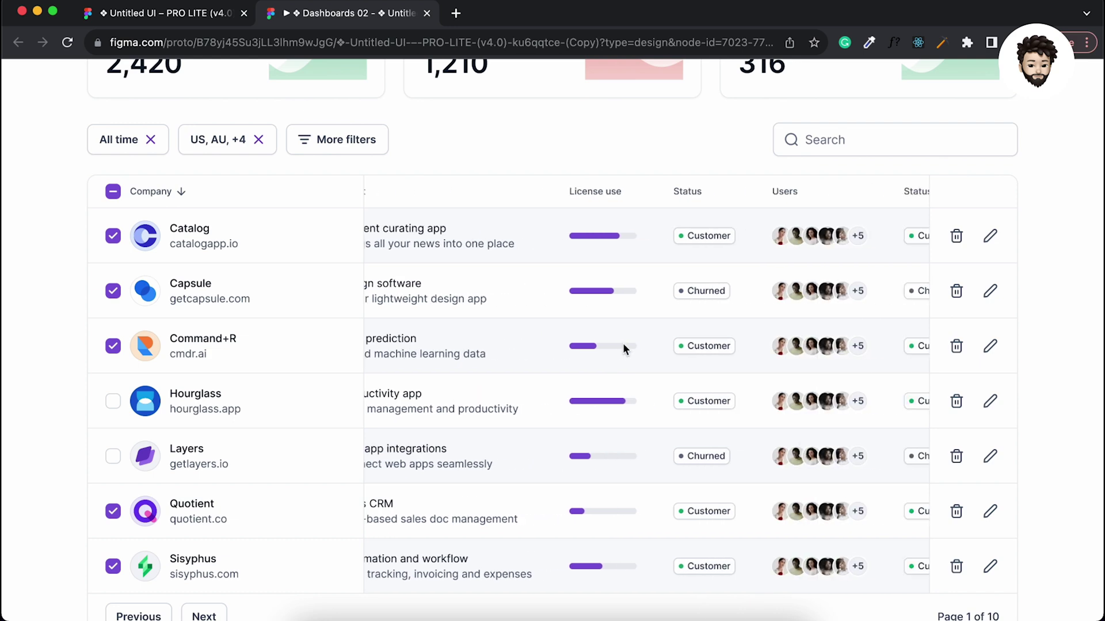
scroll(622, 343, "left", 3)
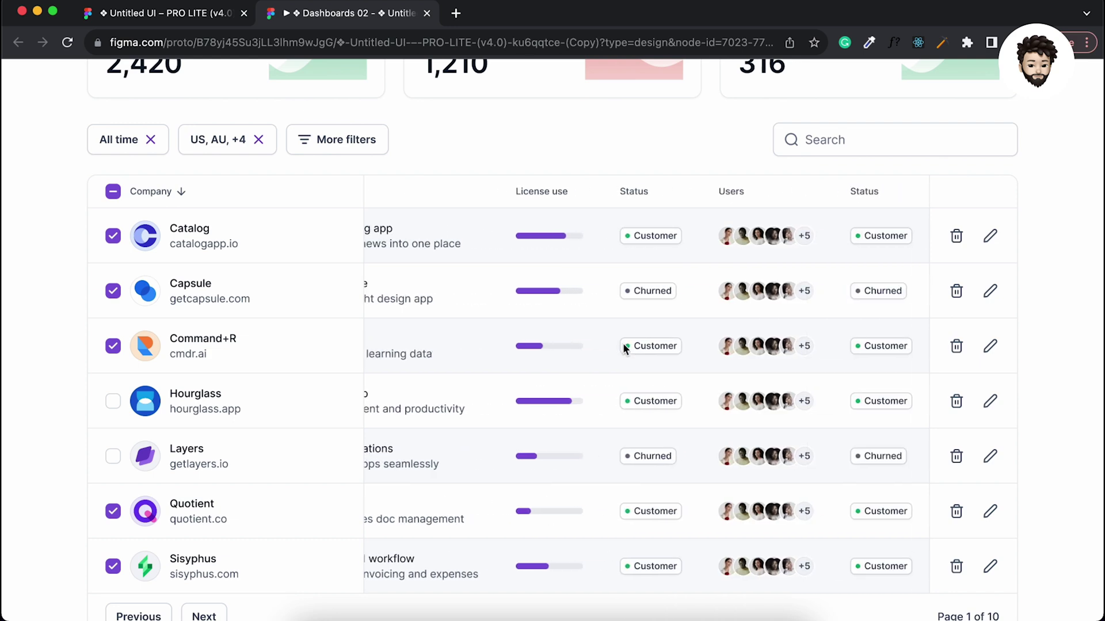
scroll(624, 347, "right", 5)
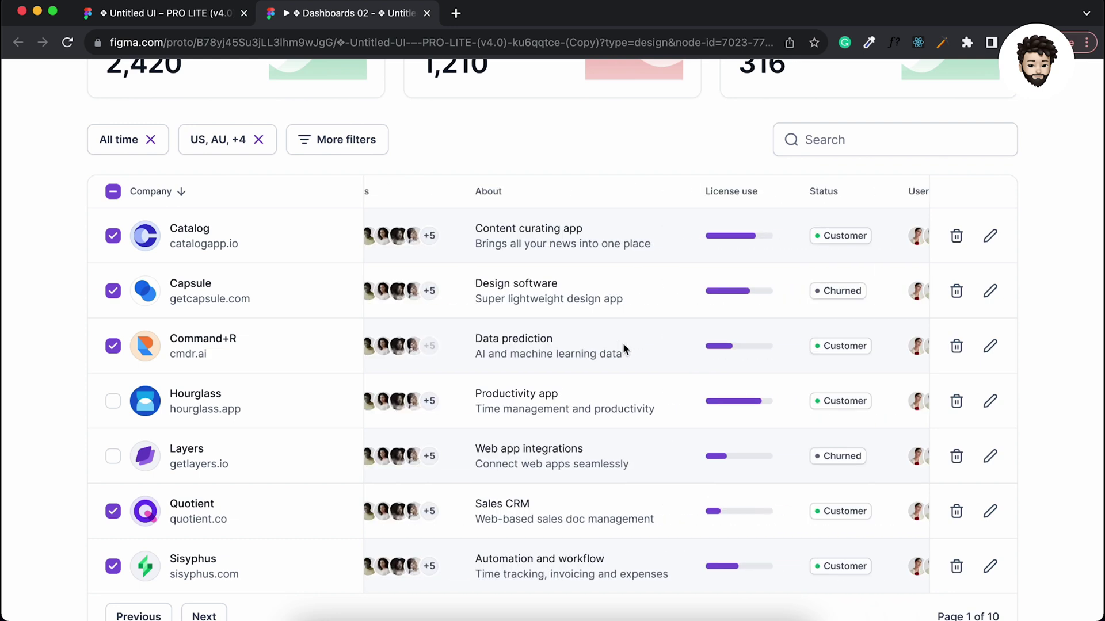
scroll(624, 347, "left", 5)
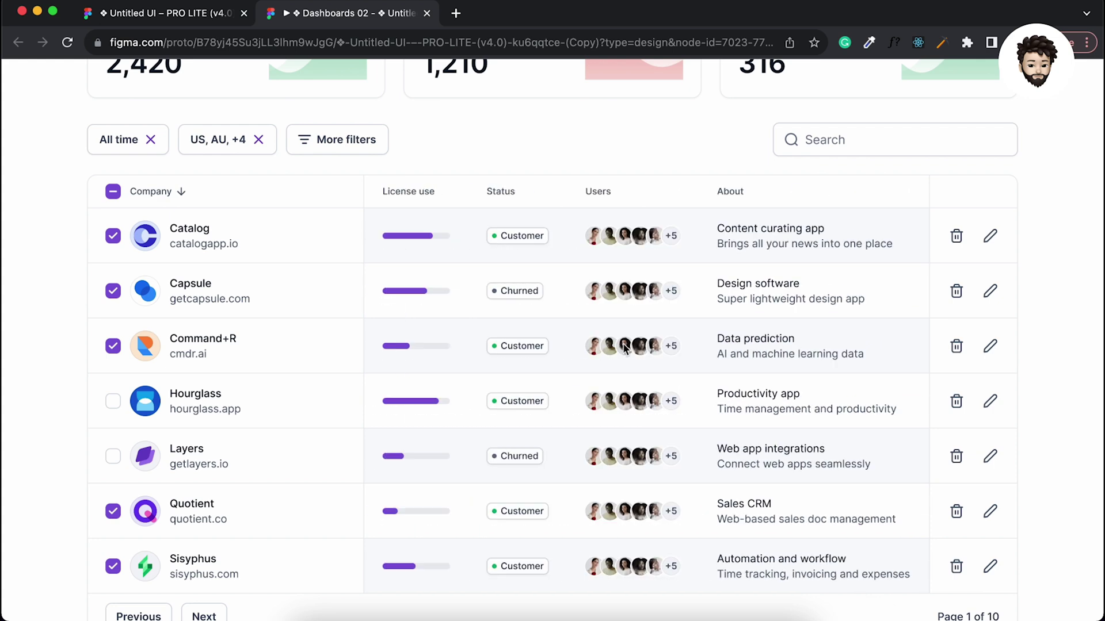
scroll(624, 347, "right", 5)
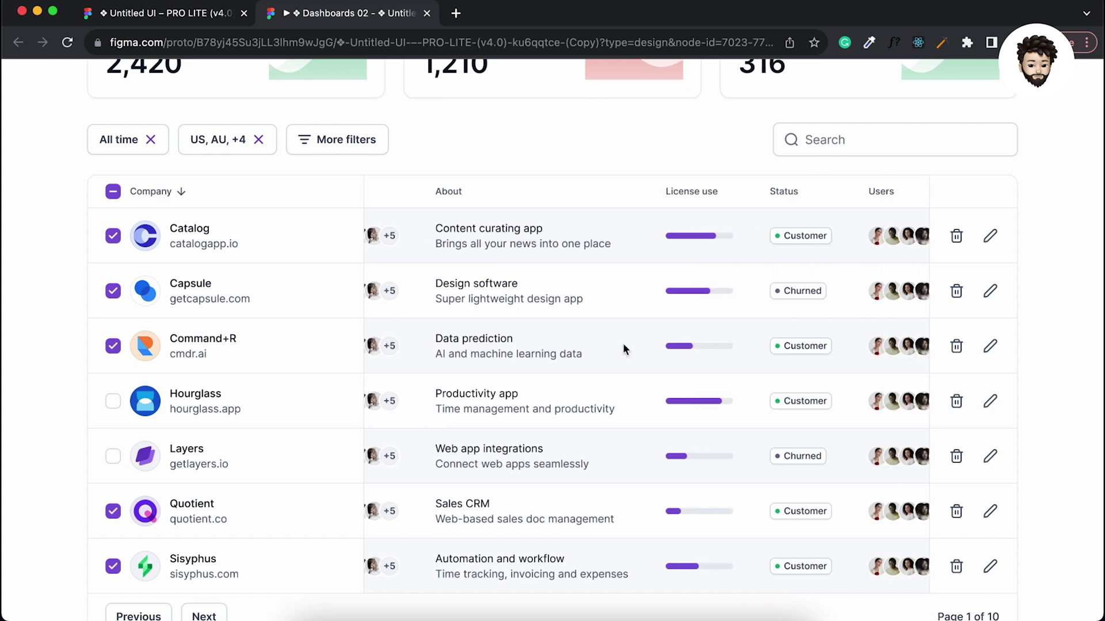
scroll(623, 343, "left", 5)
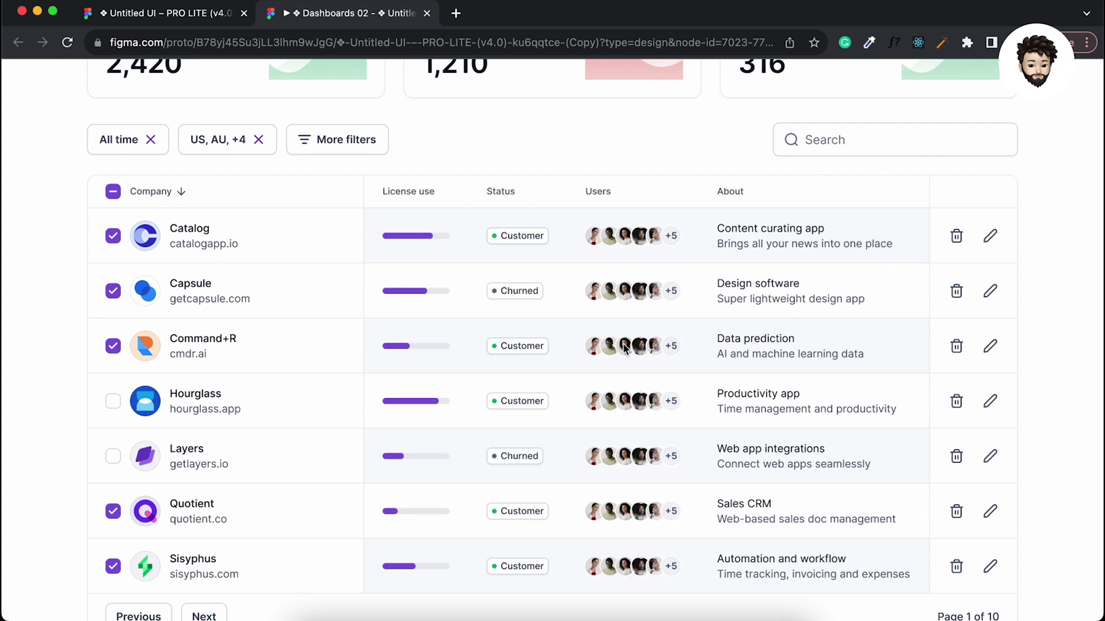
scroll(624, 346, "right", 5)
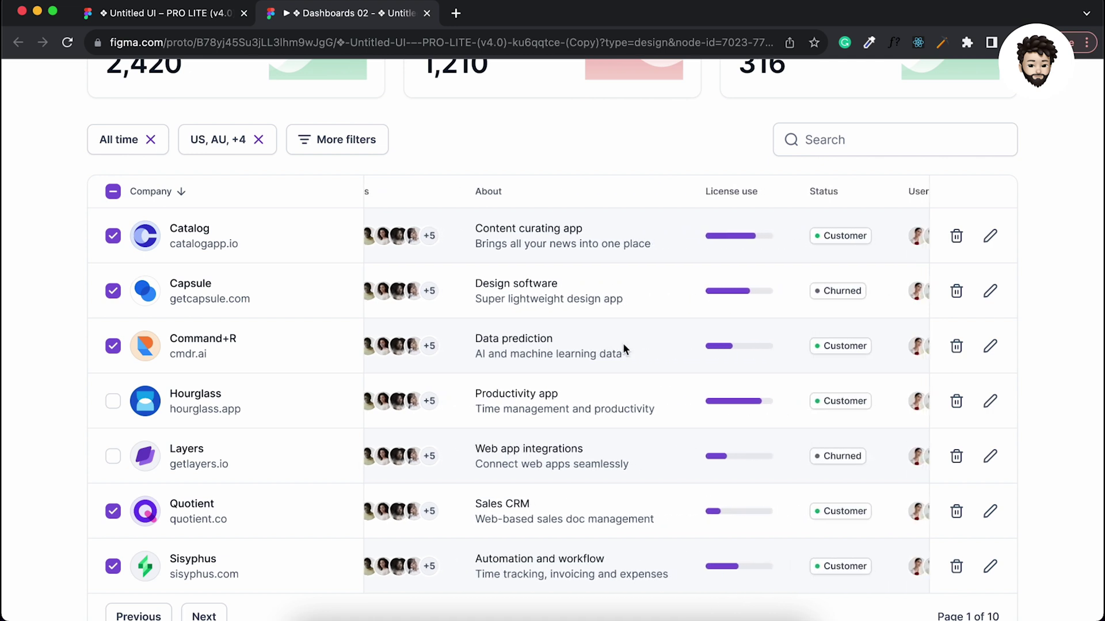
scroll(623, 343, "left", 5)
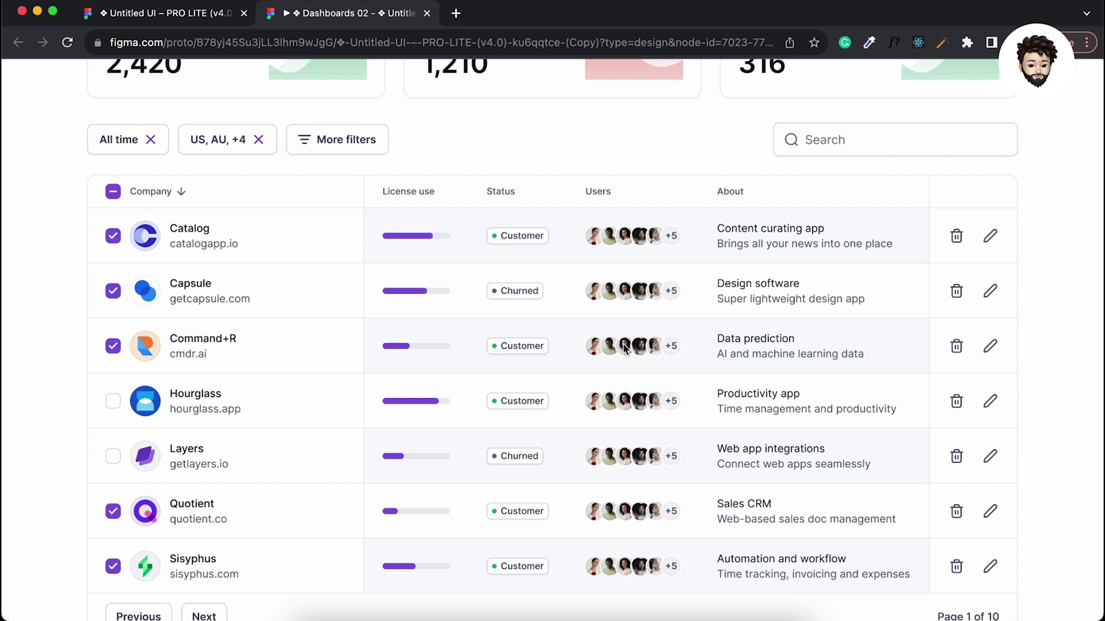